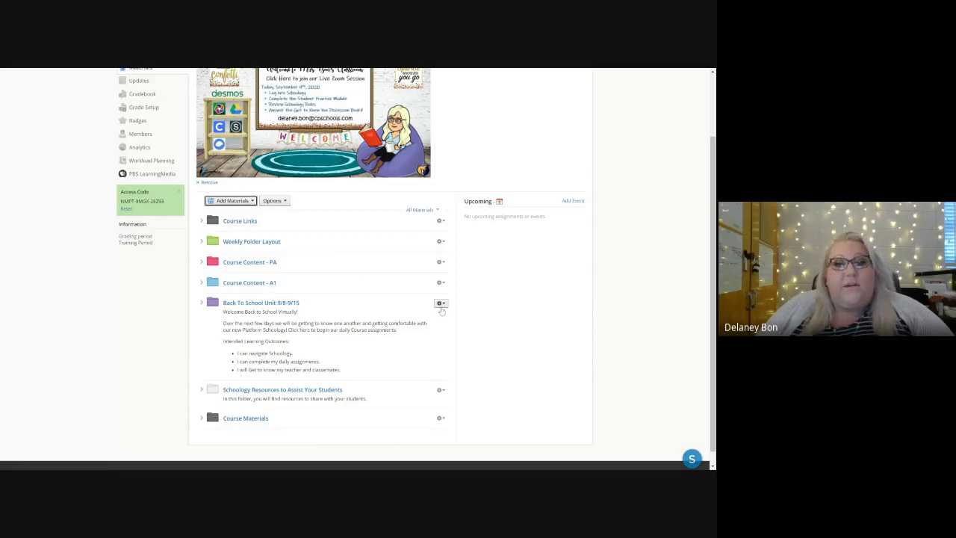
Step: Copy the Back To School Unit 9/8-9/15 folder to the Algebra 1(5) and Algebra 1(6) courses, with destination folder (None)
{"action": "left_click", "coordinate": [440, 304]}
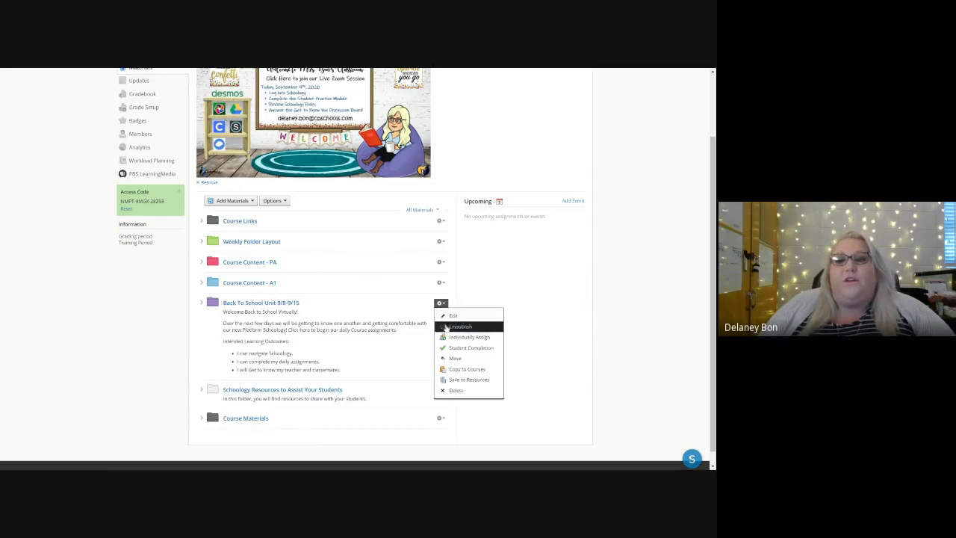
{"action": "left_click", "coordinate": [458, 371]}
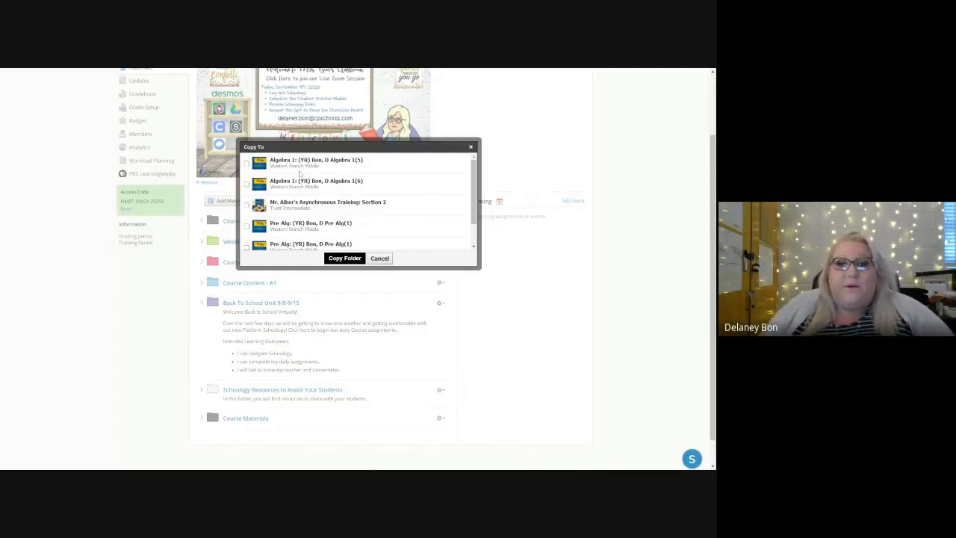
{"action": "left_click", "coordinate": [247, 163]}
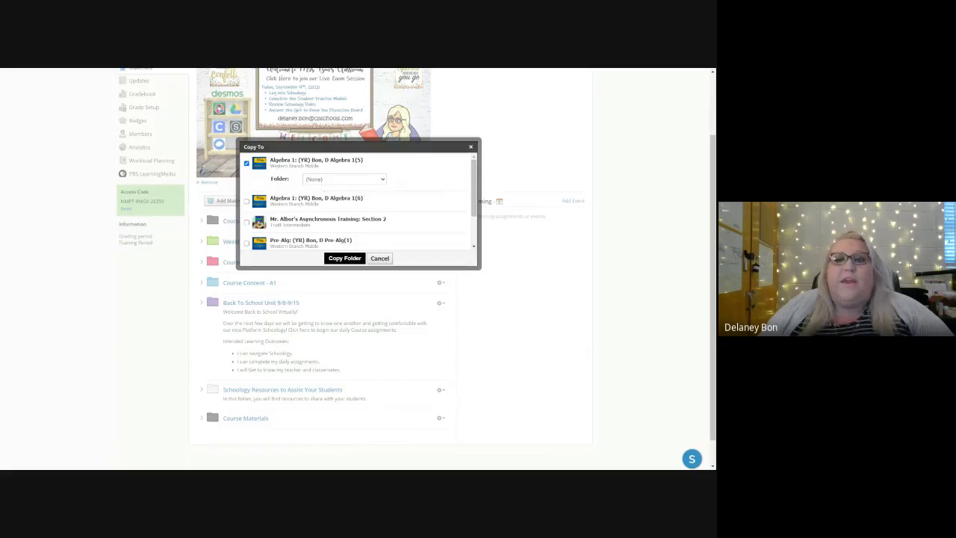
{"action": "left_click", "coordinate": [343, 179]}
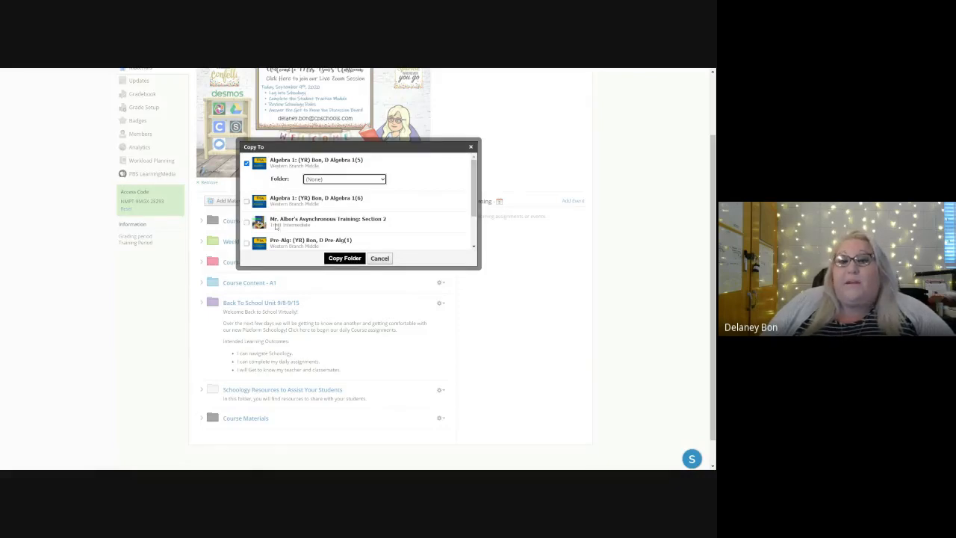
{"action": "left_click", "coordinate": [247, 202]}
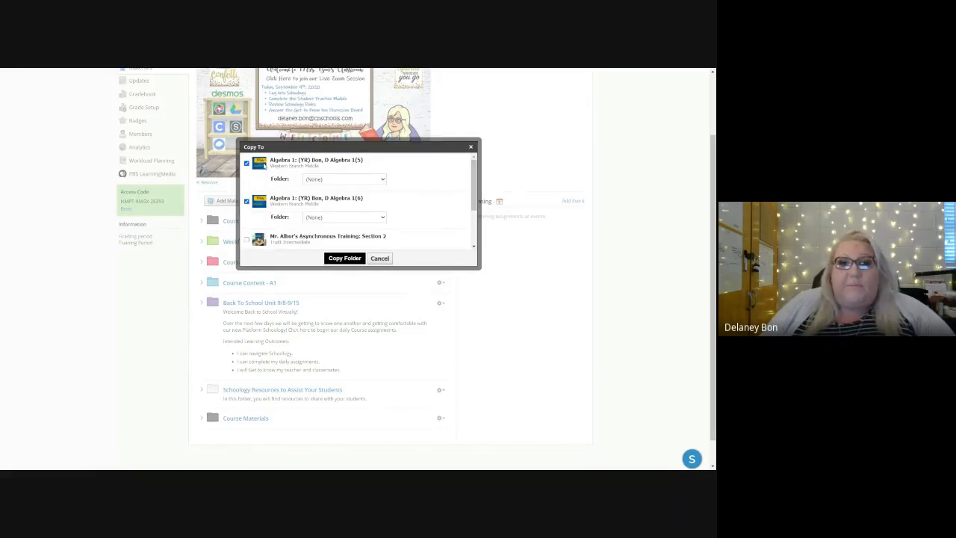
{"action": "left_click", "coordinate": [344, 258]}
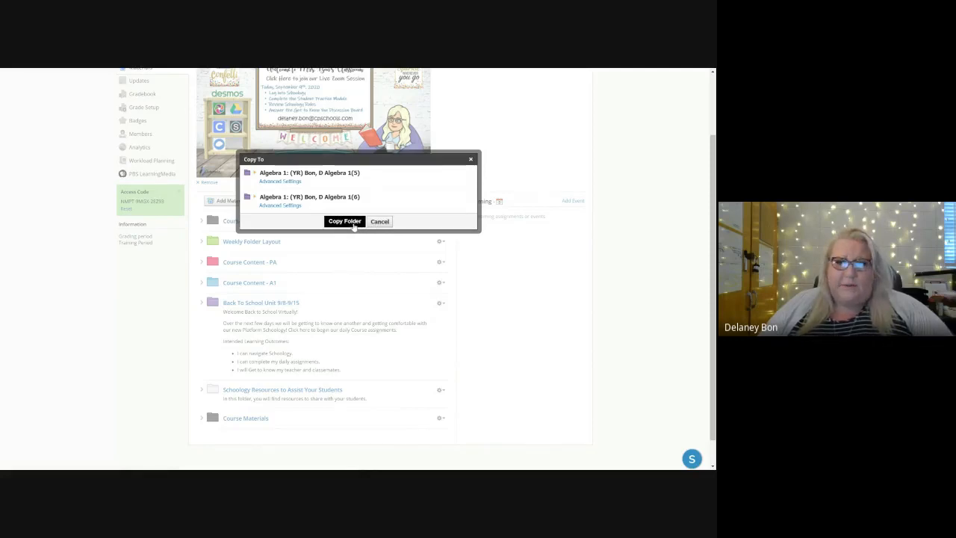
{"action": "left_click", "coordinate": [355, 225]}
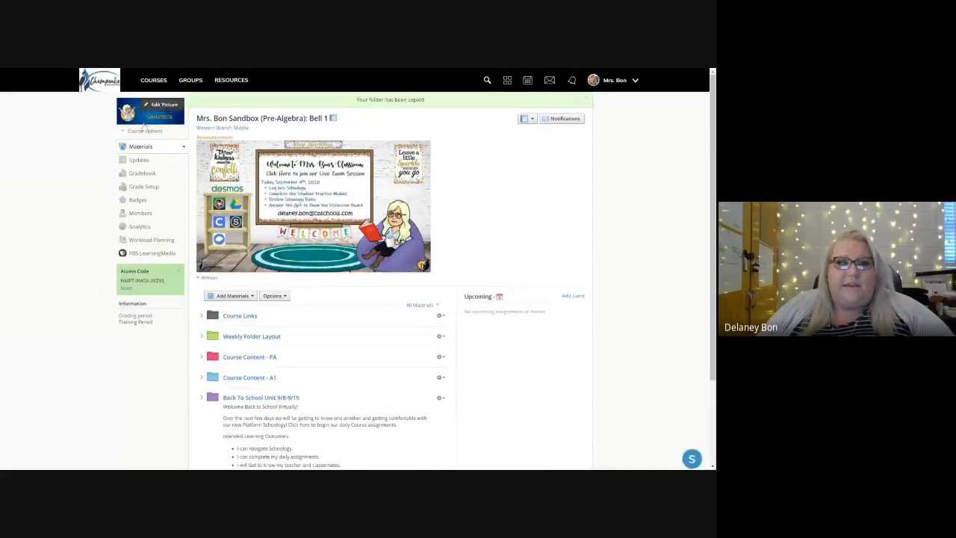
Step: Go to the Algebra 1 - Bell 5 course and open its Back To School Unit 9/8-9/15 folder
{"action": "left_click", "coordinate": [151, 84]}
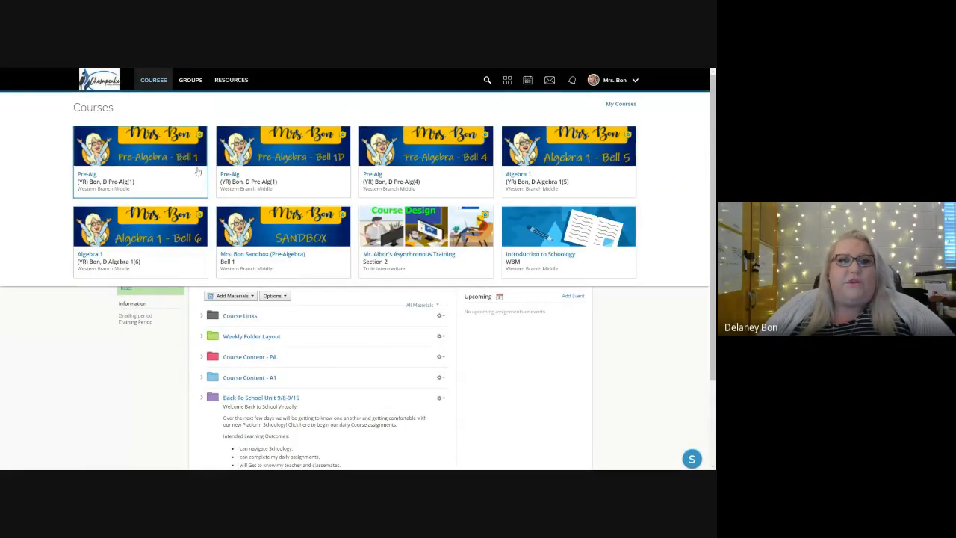
{"action": "left_click", "coordinate": [578, 154]}
{"action": "scroll", "coordinate": [325, 299], "scroll_direction": "down", "scroll_amount": 1}
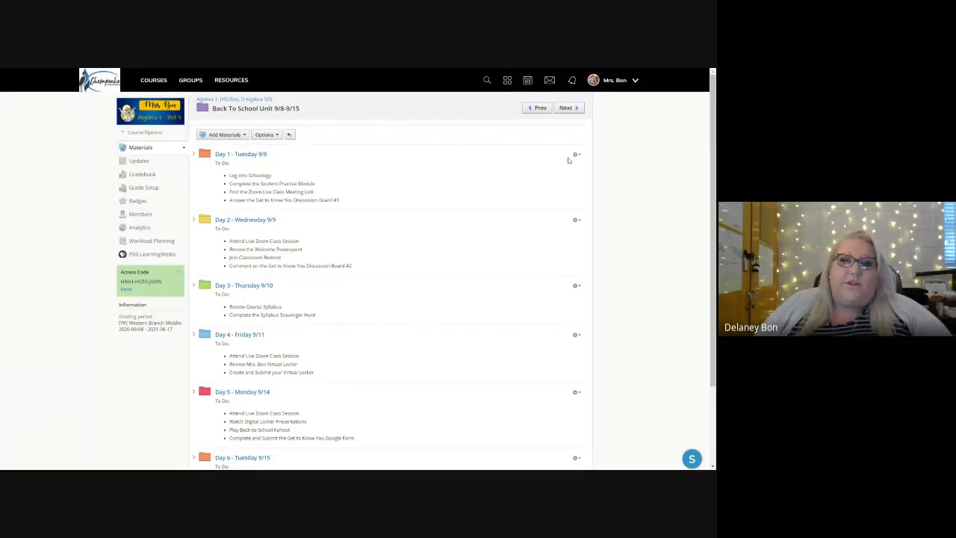
Step: Set the Day 1 - Tuesday 9/8 folder's date to 9/08/20 and its availability to Publish on start date, and save
{"action": "left_click", "coordinate": [576, 155]}
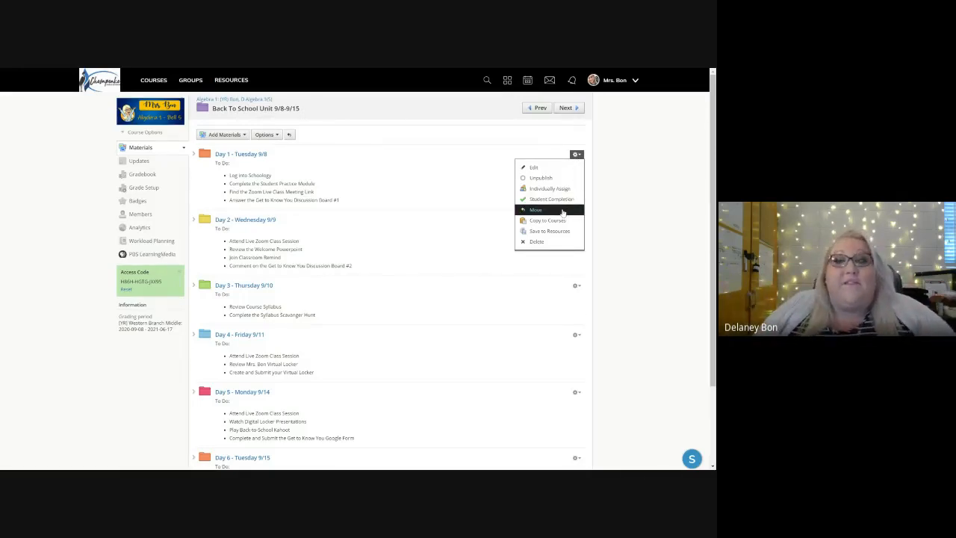
{"action": "left_click", "coordinate": [542, 170]}
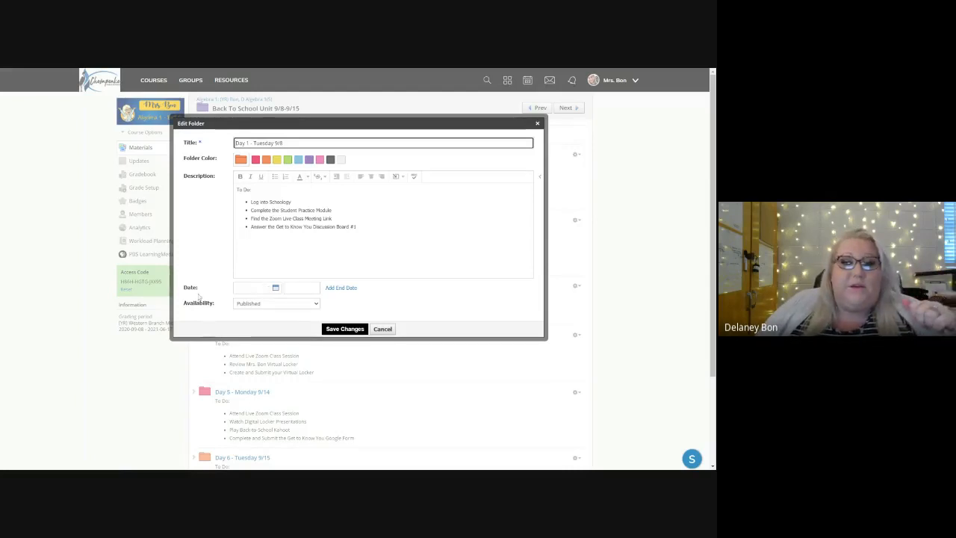
{"action": "left_click", "coordinate": [251, 291]}
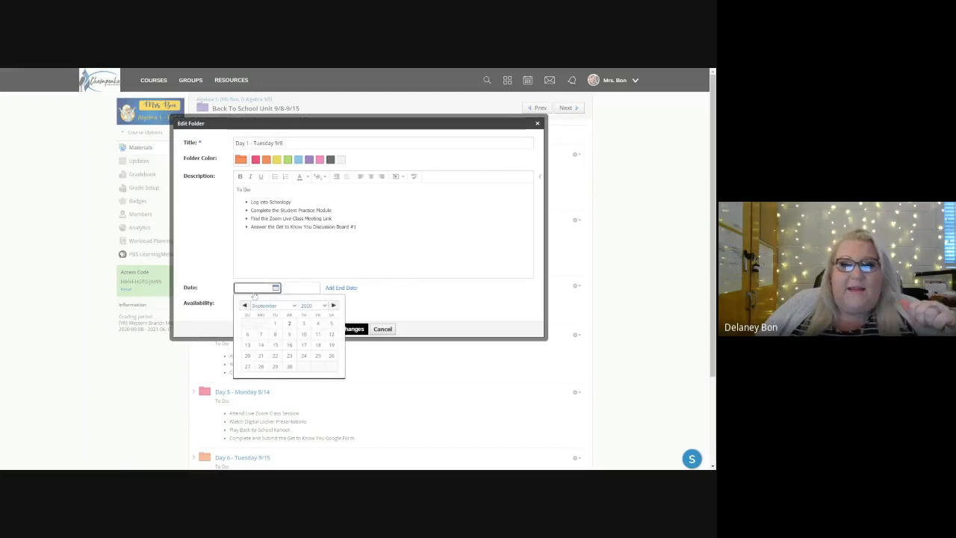
{"action": "left_click", "coordinate": [274, 336]}
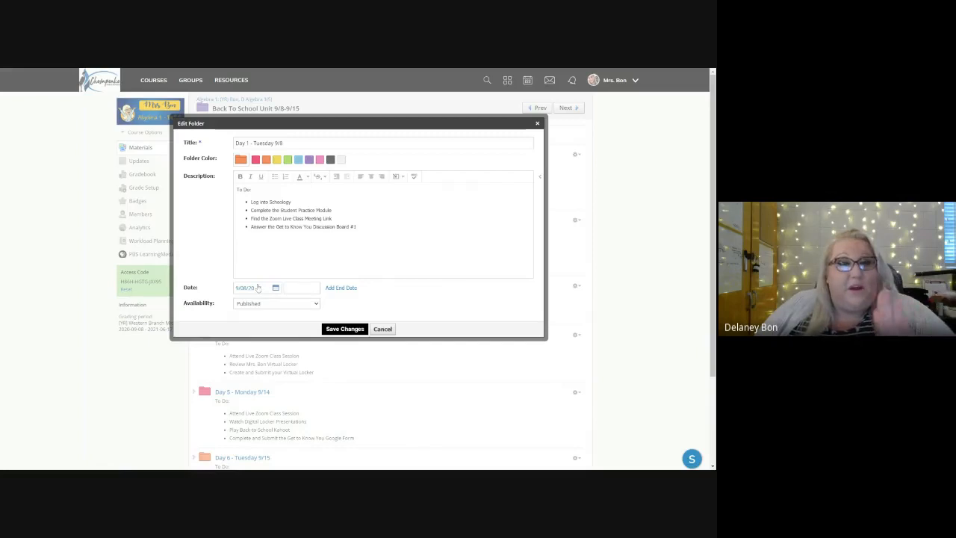
{"action": "left_click", "coordinate": [302, 289]}
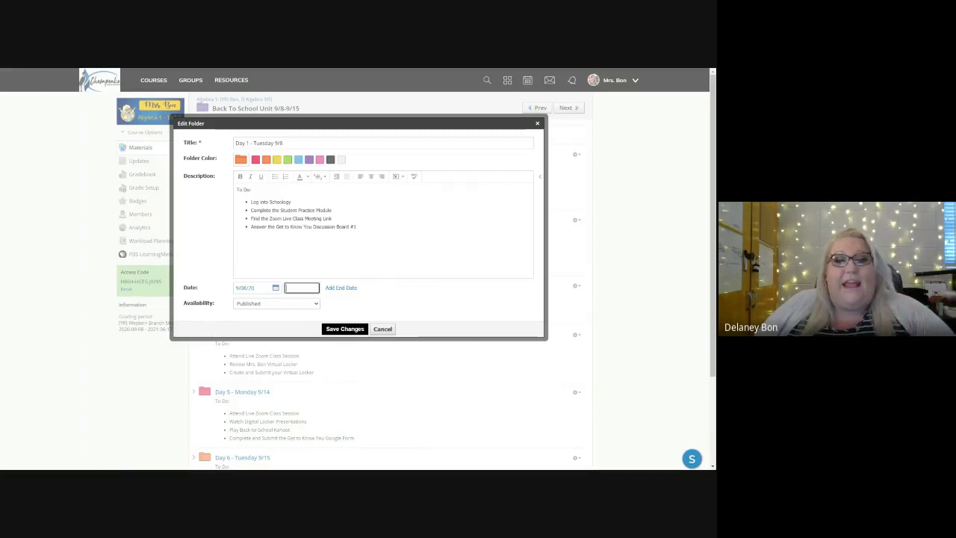
{"action": "left_click", "coordinate": [393, 309]}
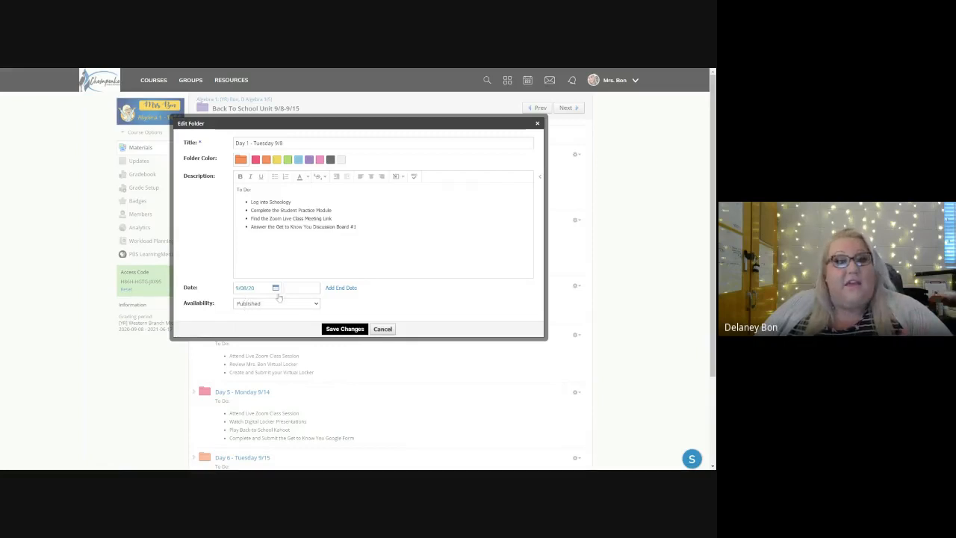
{"action": "left_click", "coordinate": [302, 288]}
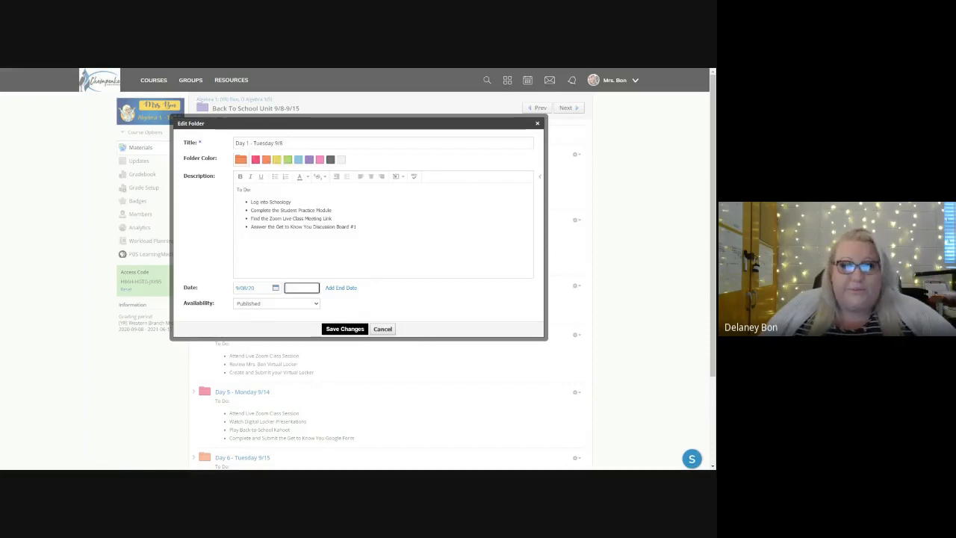
{"action": "left_click", "coordinate": [266, 305]}
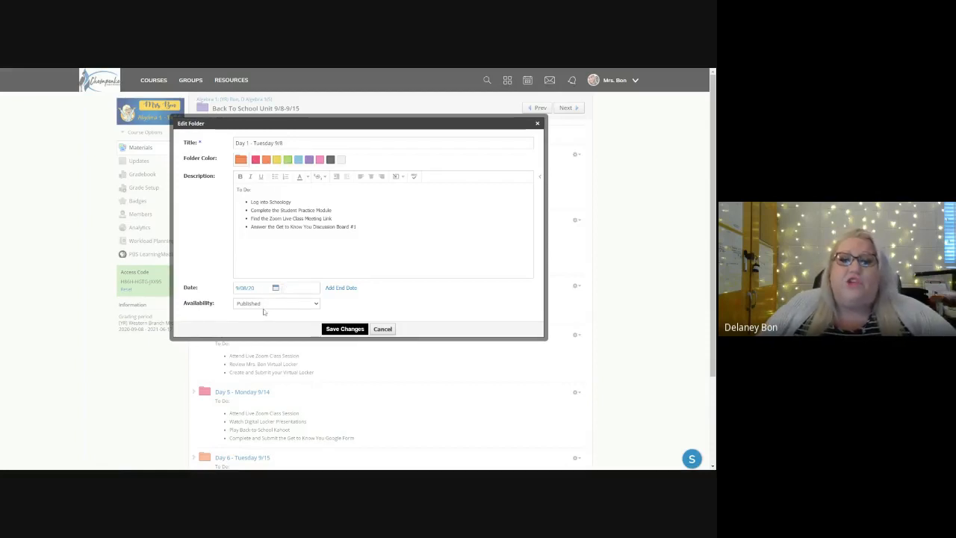
{"action": "left_click", "coordinate": [266, 326]}
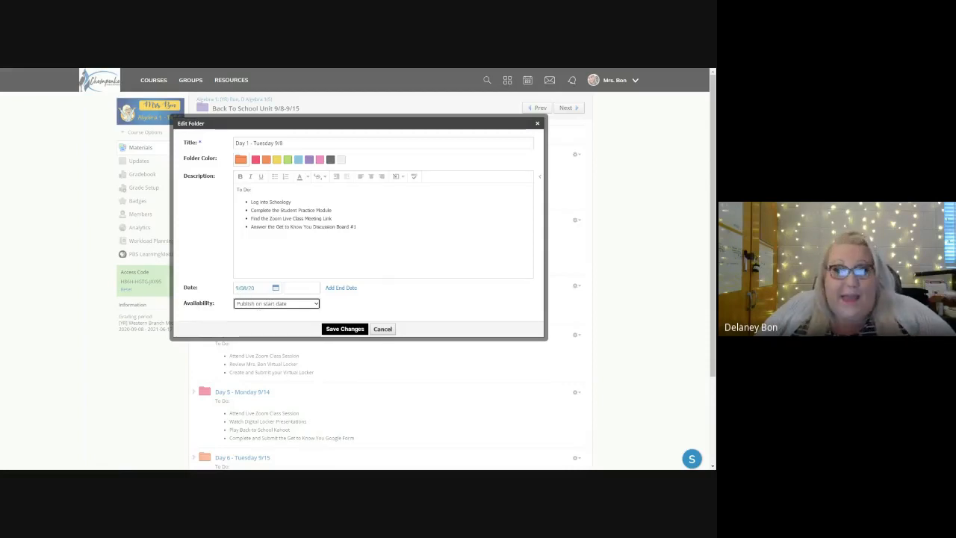
{"action": "left_click", "coordinate": [345, 328]}
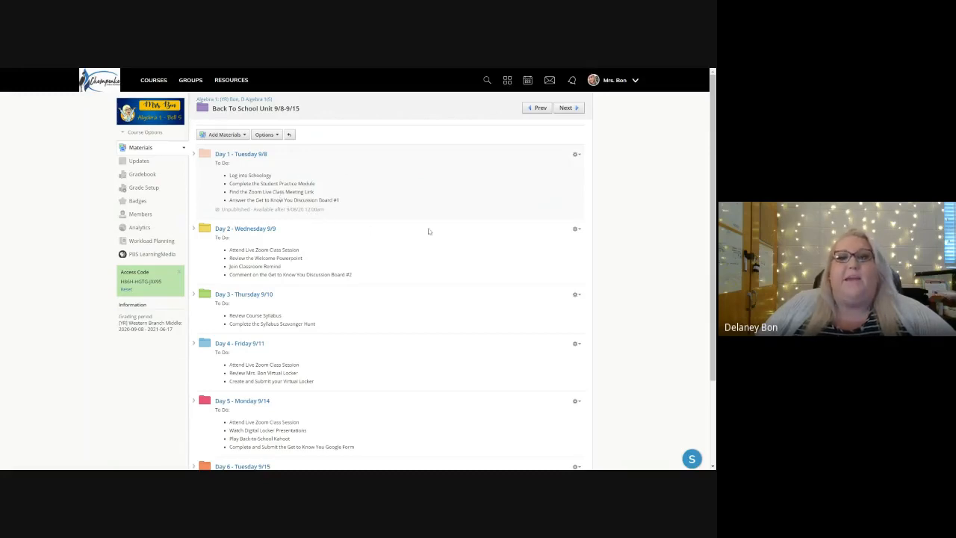
Step: Set the Day 2 - Wednesday 9/9 folder's date to 9/09/20 with availability Publish on start date, and save the changes
{"action": "left_click", "coordinate": [576, 229]}
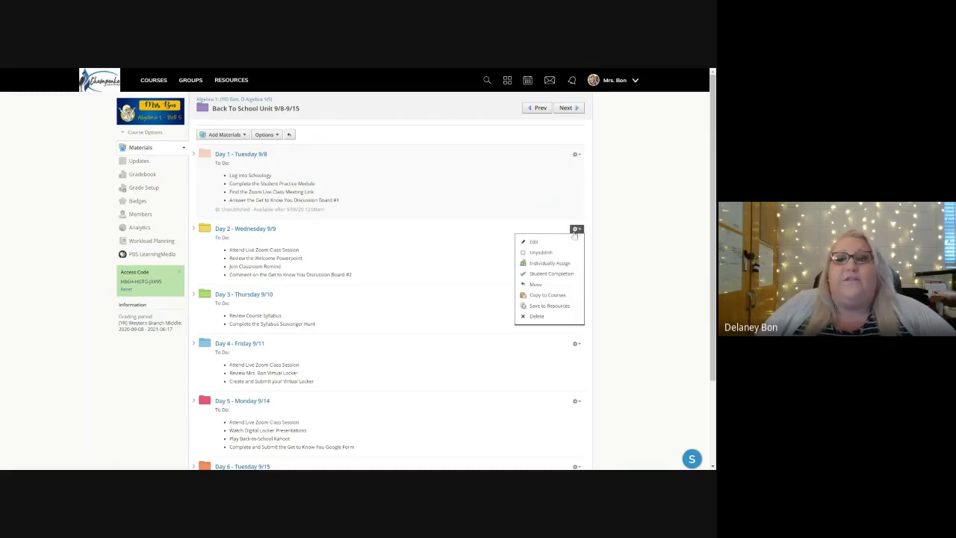
{"action": "left_click", "coordinate": [535, 242]}
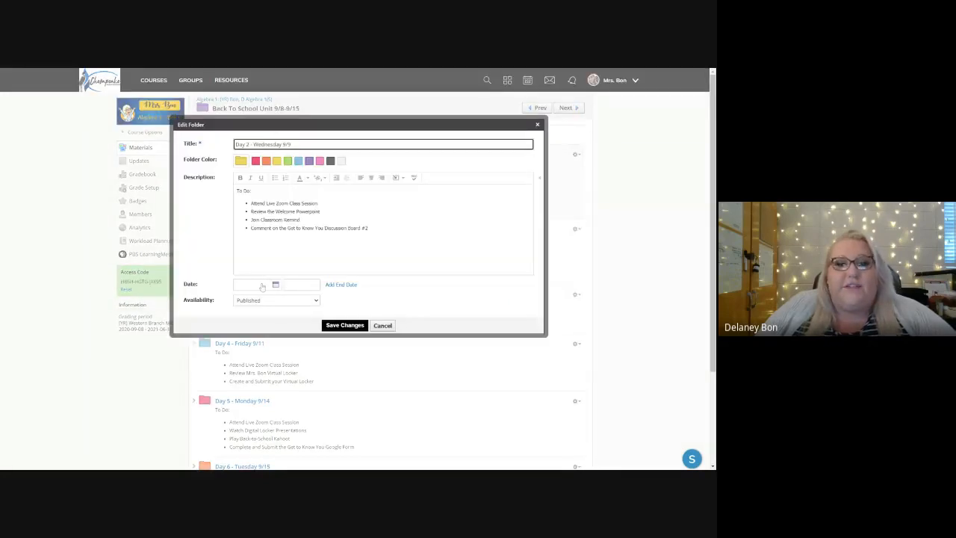
{"action": "left_click", "coordinate": [266, 287]}
{"action": "left_click", "coordinate": [353, 299]}
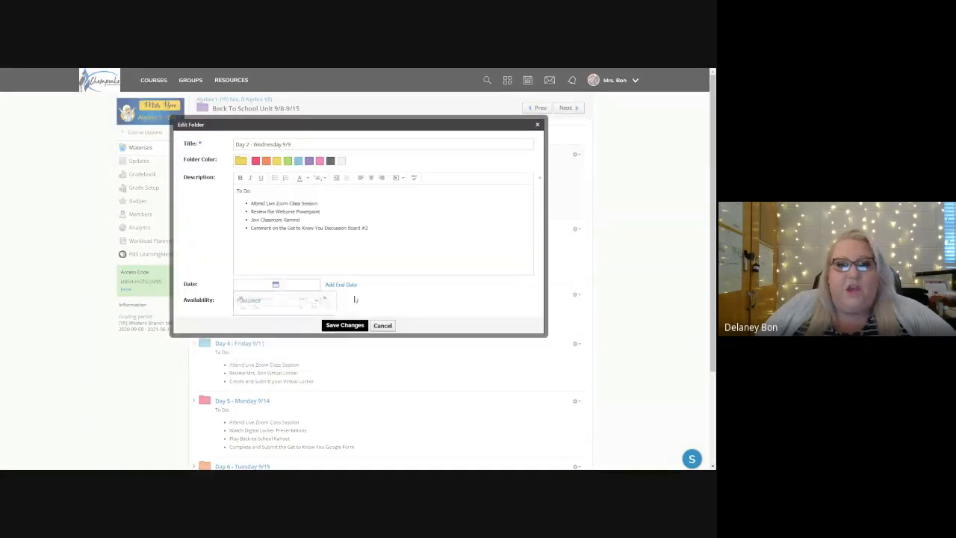
{"action": "left_click", "coordinate": [275, 286]}
{"action": "left_click", "coordinate": [286, 294]}
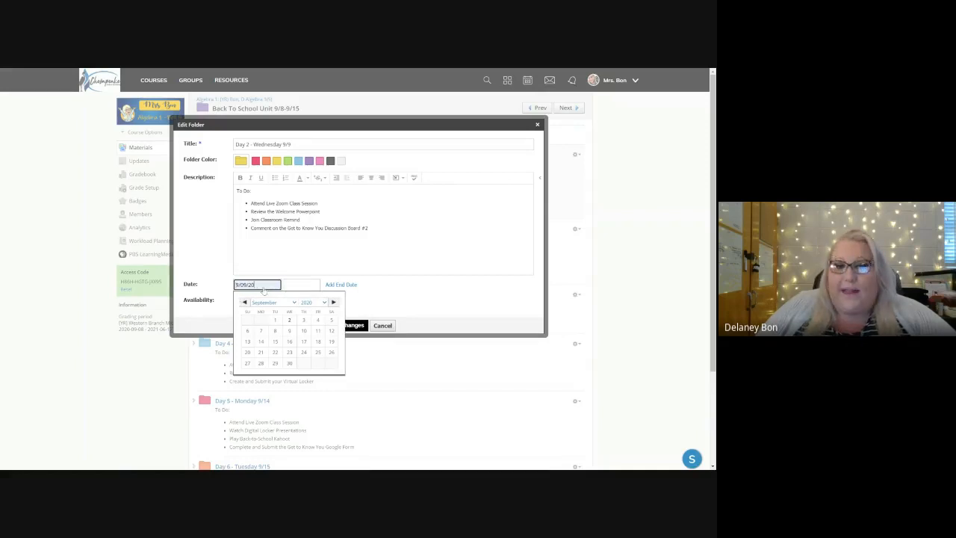
{"action": "left_click", "coordinate": [352, 296]}
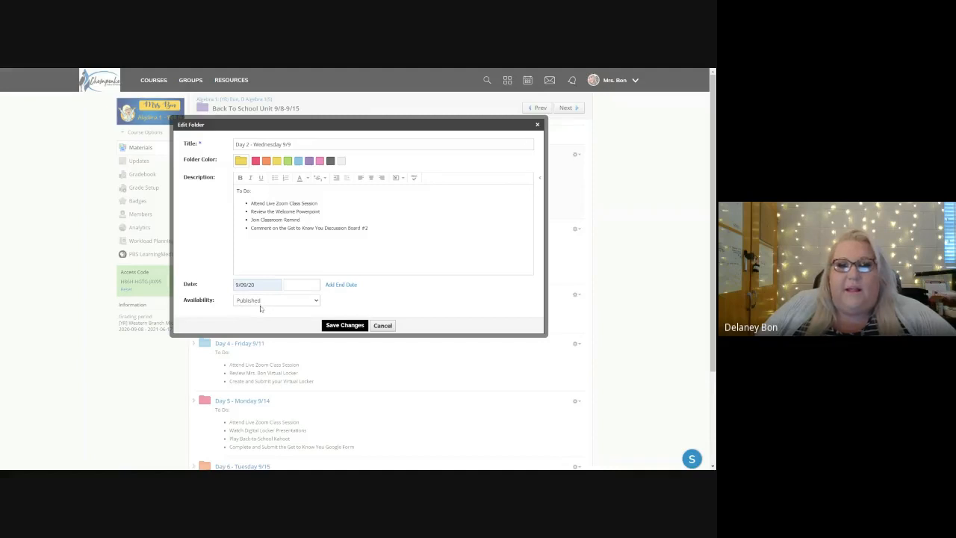
{"action": "left_click", "coordinate": [261, 308]}
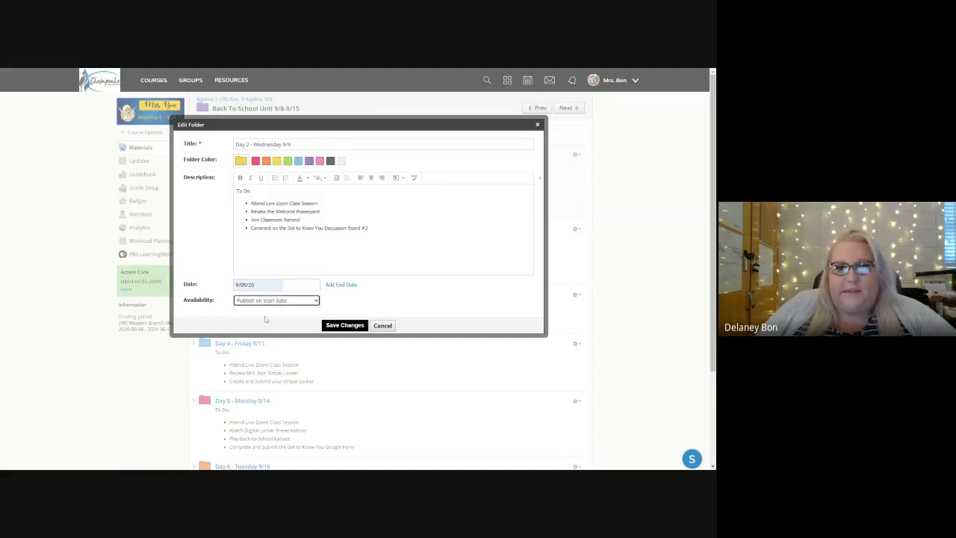
{"action": "left_click", "coordinate": [344, 326]}
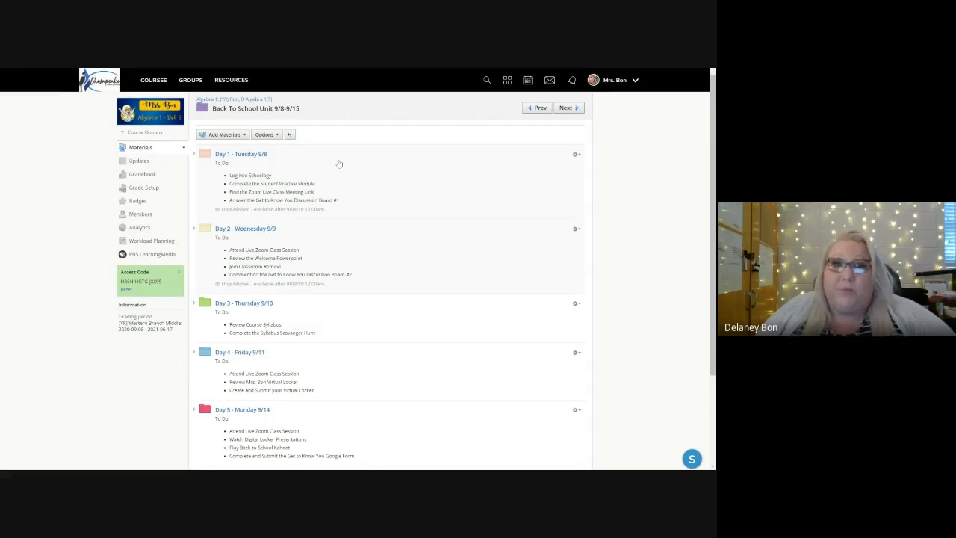
Step: In the unit's student completion rules, require sequential order and add a Complete requirement for Day 1 - Tuesday 9/8
{"action": "left_click", "coordinate": [268, 137]}
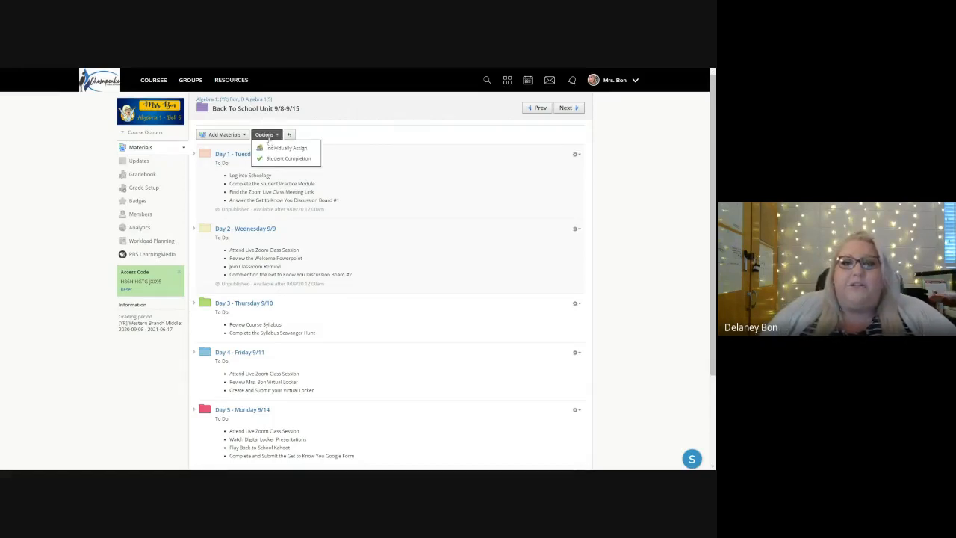
{"action": "left_click", "coordinate": [273, 160]}
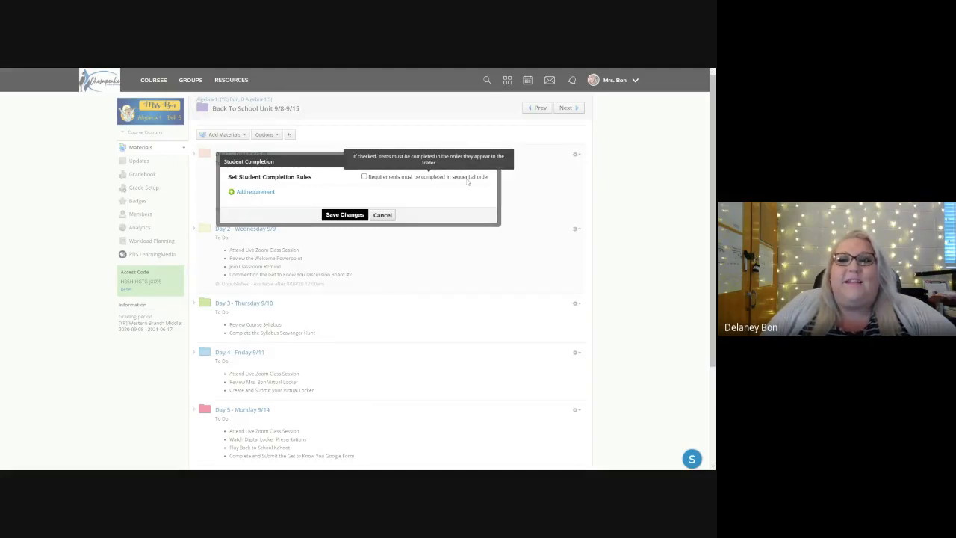
{"action": "left_click", "coordinate": [363, 178]}
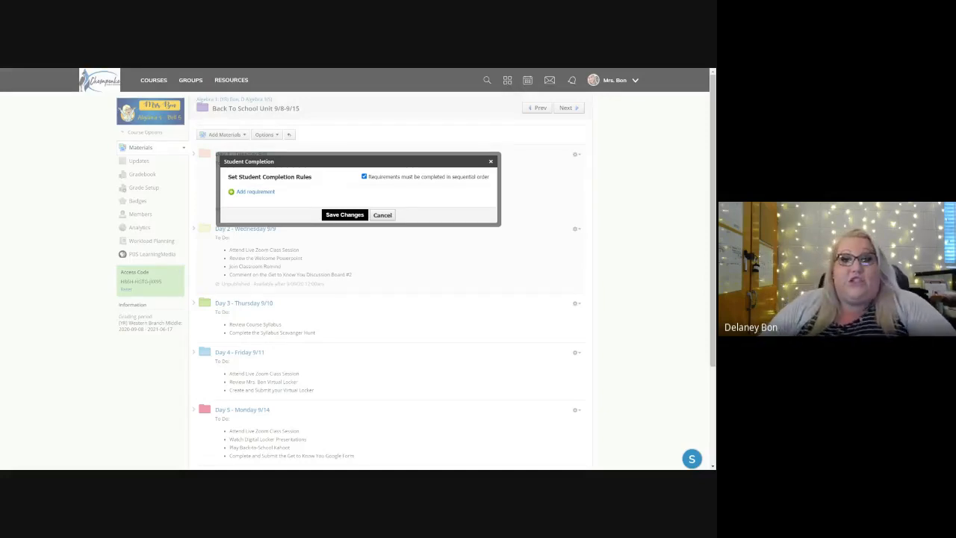
{"action": "left_click", "coordinate": [250, 193]}
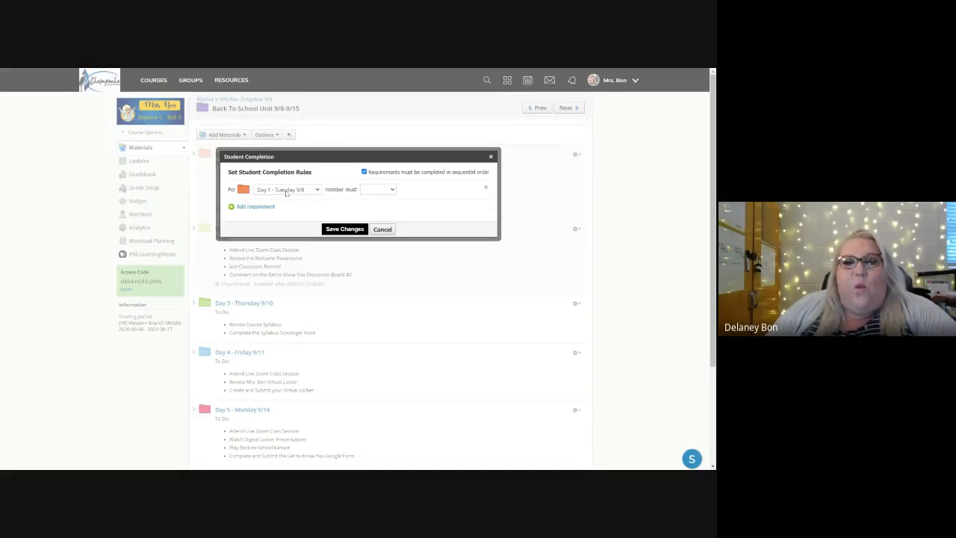
{"action": "left_click", "coordinate": [378, 190]}
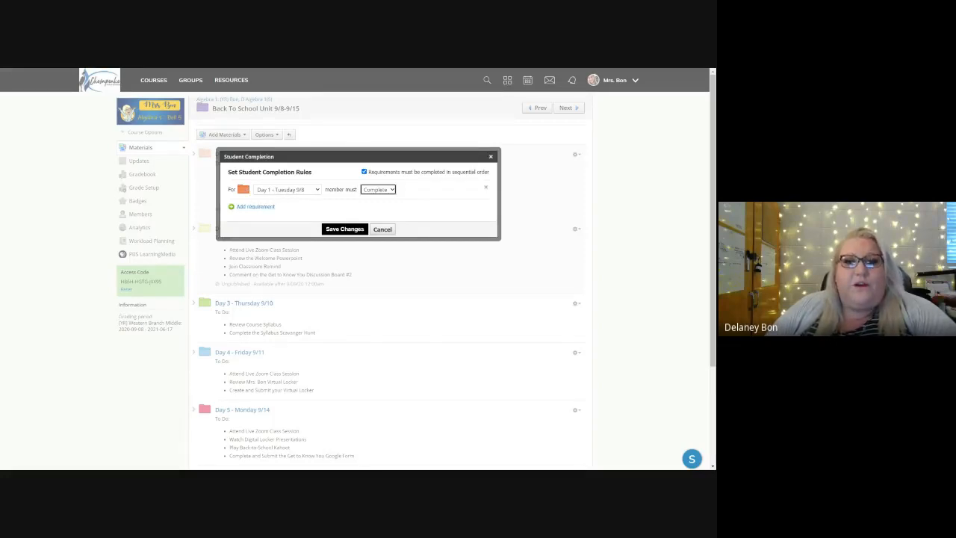
Step: Add a completion requirement that members must Complete the Day 2 - Wednesday 9/9 folder
{"action": "left_click", "coordinate": [267, 207]}
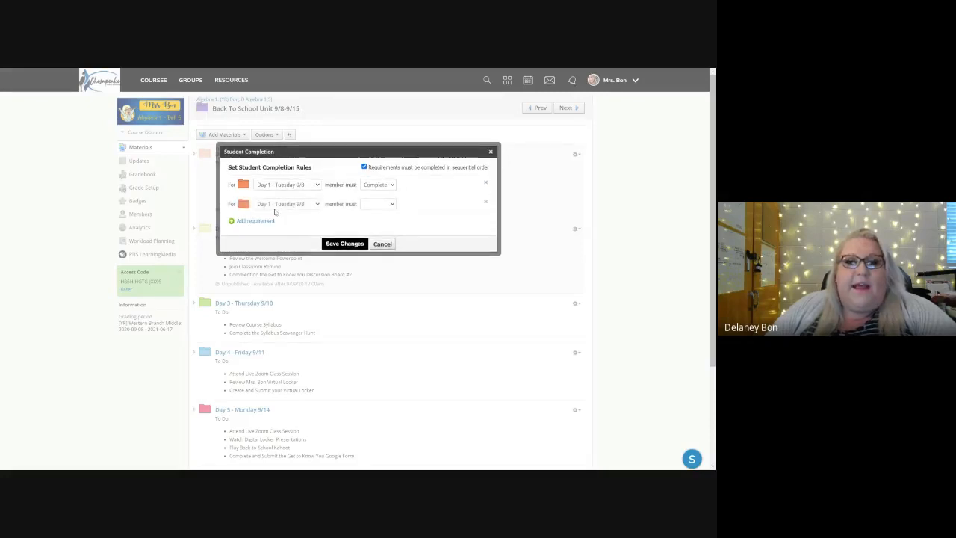
{"action": "left_click", "coordinate": [274, 225]}
{"action": "left_click", "coordinate": [377, 207]}
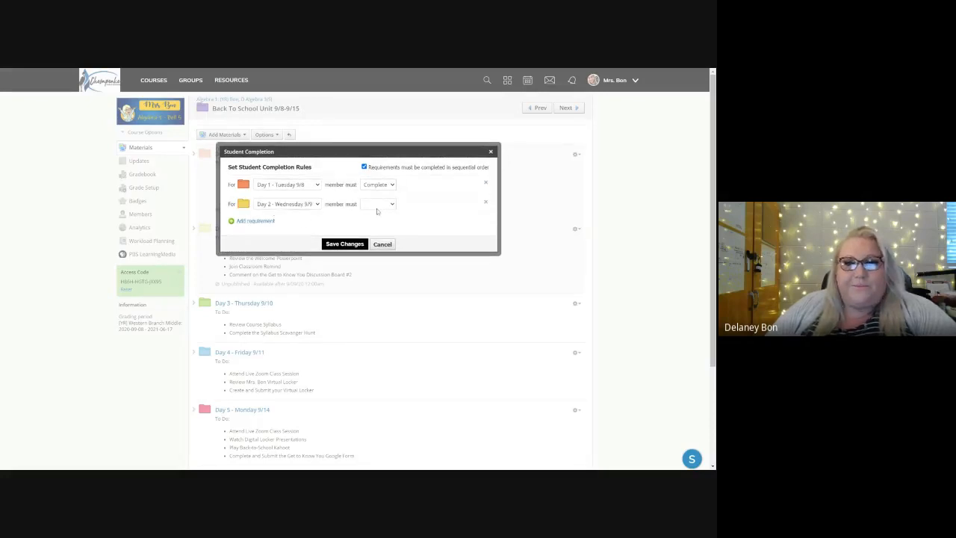
{"action": "left_click", "coordinate": [377, 216]}
Step: Add a third completion requirement, setting Day 3 - Thursday 9/10 to Complete
{"action": "left_click", "coordinate": [240, 224]}
{"action": "left_click", "coordinate": [240, 223]}
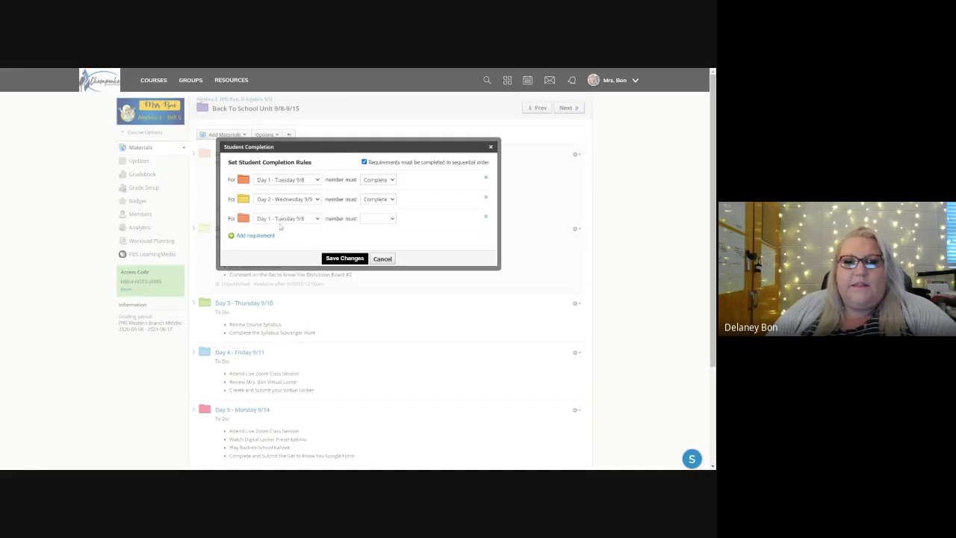
{"action": "left_click", "coordinate": [280, 223]}
{"action": "left_click", "coordinate": [300, 248]}
{"action": "left_click", "coordinate": [366, 222]}
{"action": "left_click", "coordinate": [370, 233]}
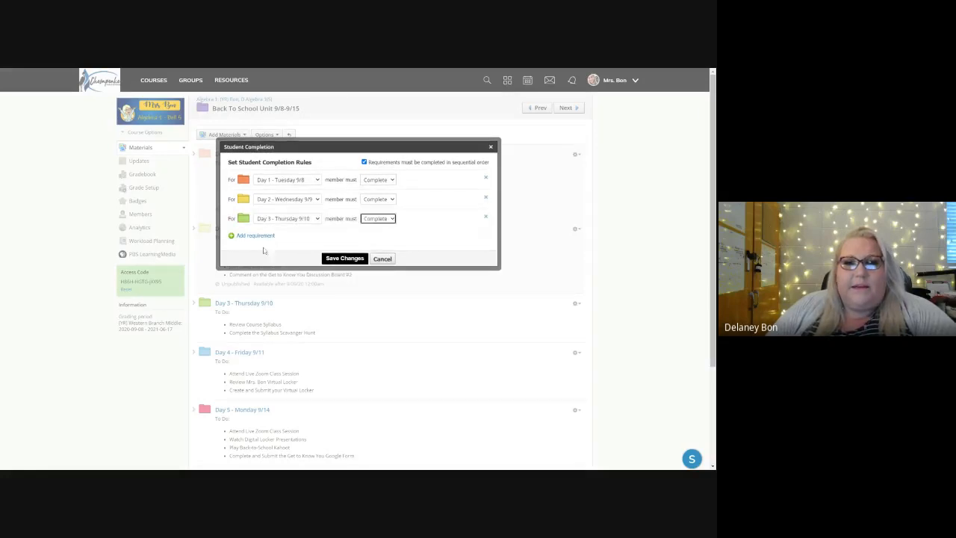
Step: Add a completion requirement that members must Complete the Day 4 - Friday 9/11 folder
{"action": "left_click", "coordinate": [254, 240]}
{"action": "left_click", "coordinate": [254, 237]}
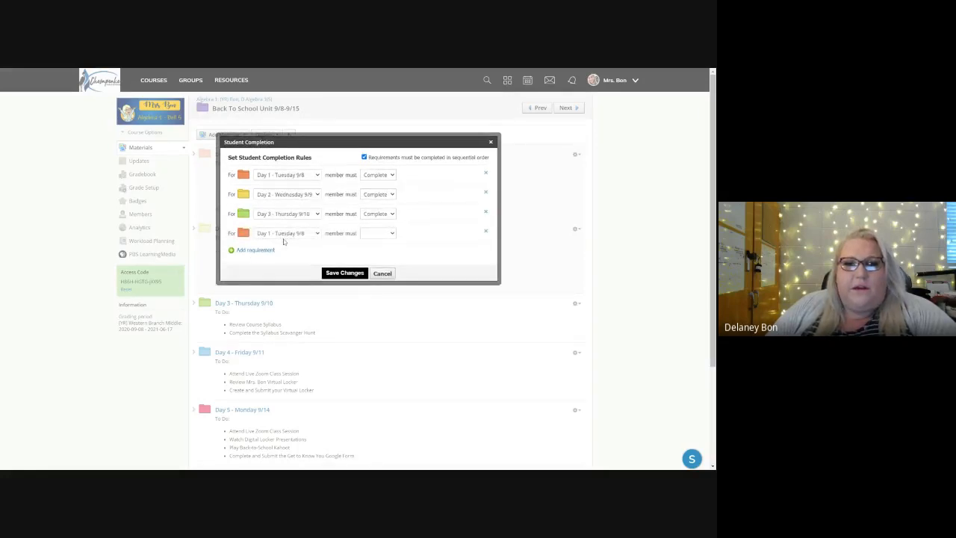
{"action": "left_click", "coordinate": [294, 263]}
{"action": "left_click", "coordinate": [369, 236]}
{"action": "left_click", "coordinate": [370, 246]}
Step: Add a fifth completion requirement, setting Day 5 - Monday 9/14 to Complete
{"action": "left_click", "coordinate": [264, 250]}
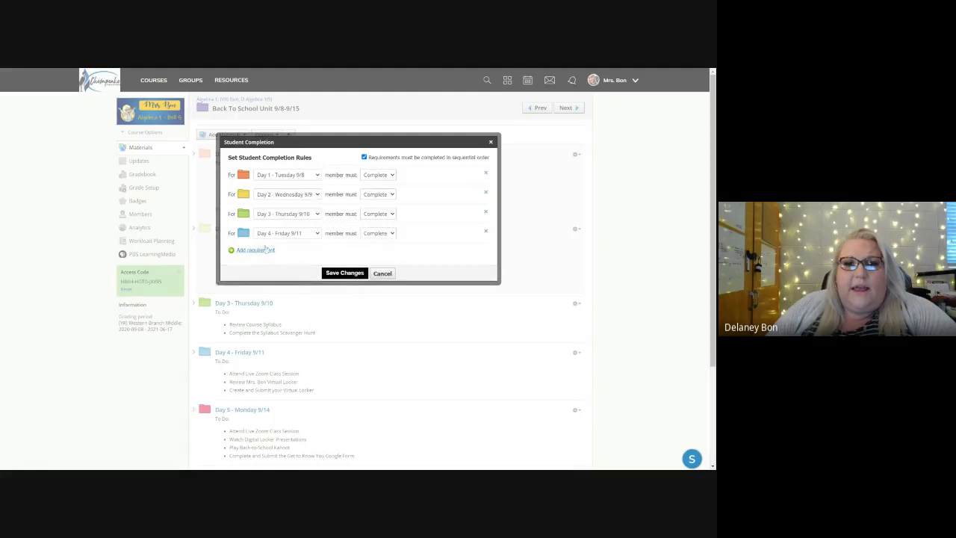
{"action": "left_click", "coordinate": [264, 250]}
{"action": "left_click", "coordinate": [286, 263]}
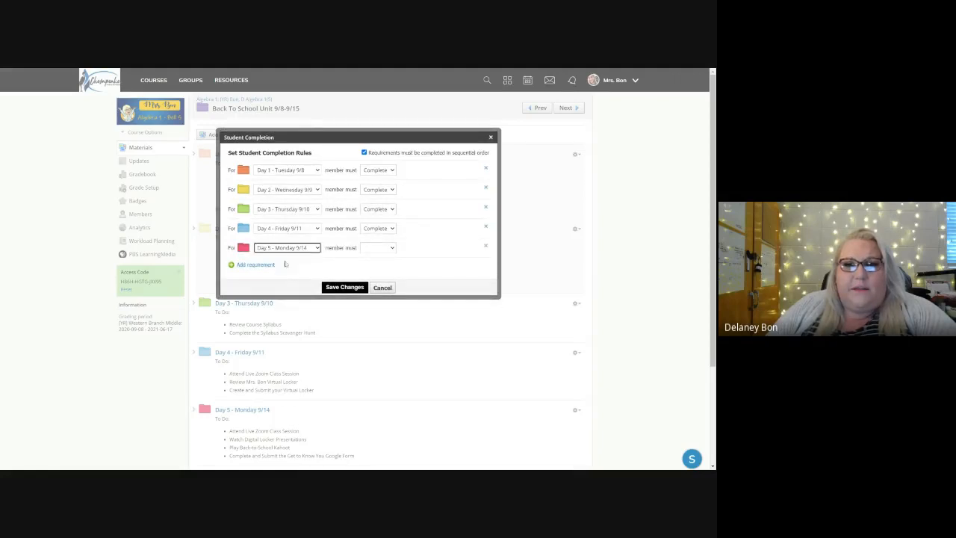
{"action": "left_click", "coordinate": [371, 247]}
{"action": "left_click", "coordinate": [374, 257]}
Step: Add a Complete requirement for Day 6 - Tuesday 9/15 and save the unit's student completion rules
{"action": "left_click", "coordinate": [252, 265]}
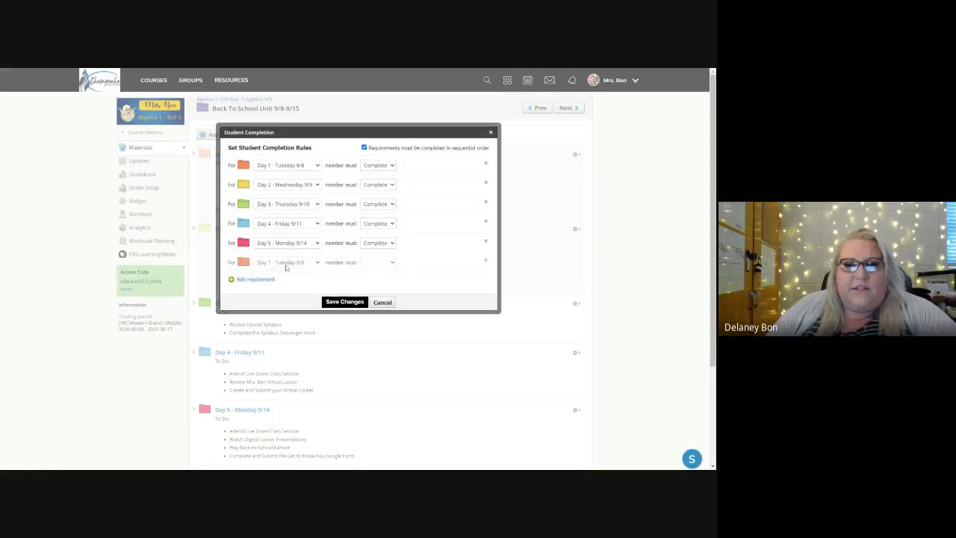
{"action": "left_click", "coordinate": [284, 271]}
{"action": "left_click", "coordinate": [374, 264]}
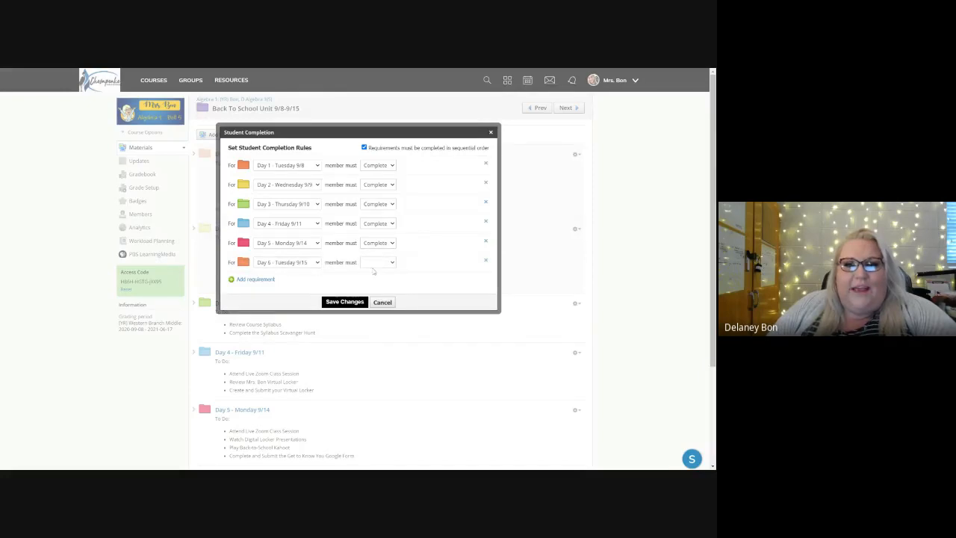
{"action": "left_click", "coordinate": [374, 273]}
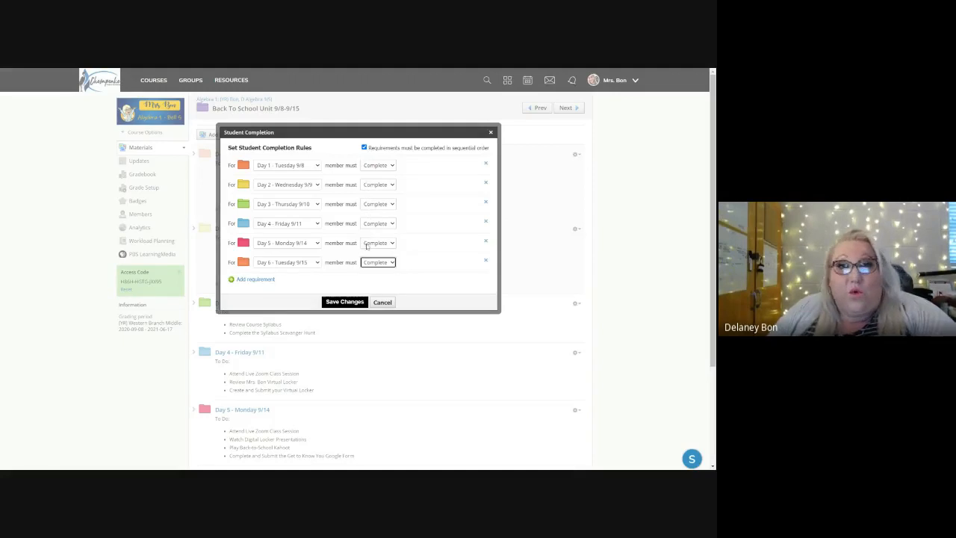
{"action": "left_click", "coordinate": [346, 303]}
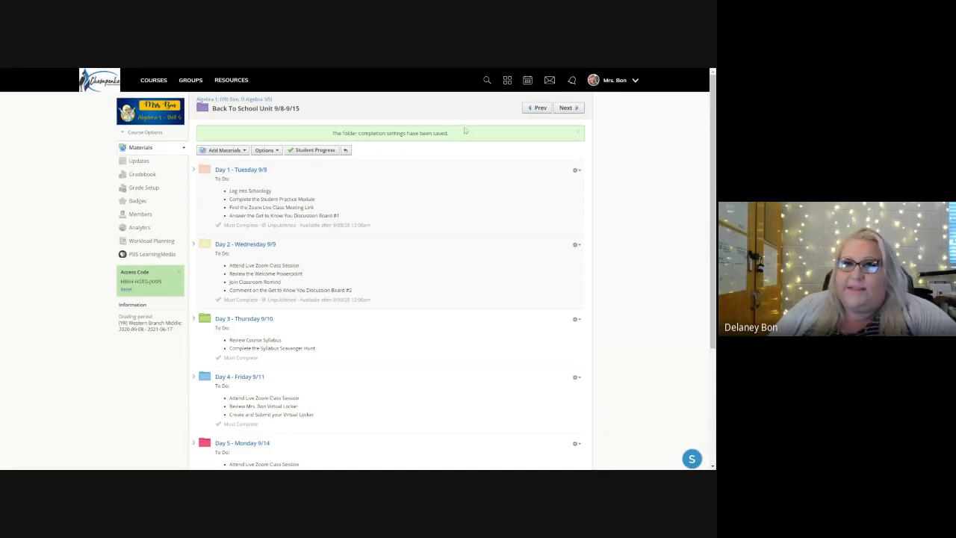
{"action": "left_click_drag", "start_coordinate": [224, 225], "coordinate": [259, 224]}
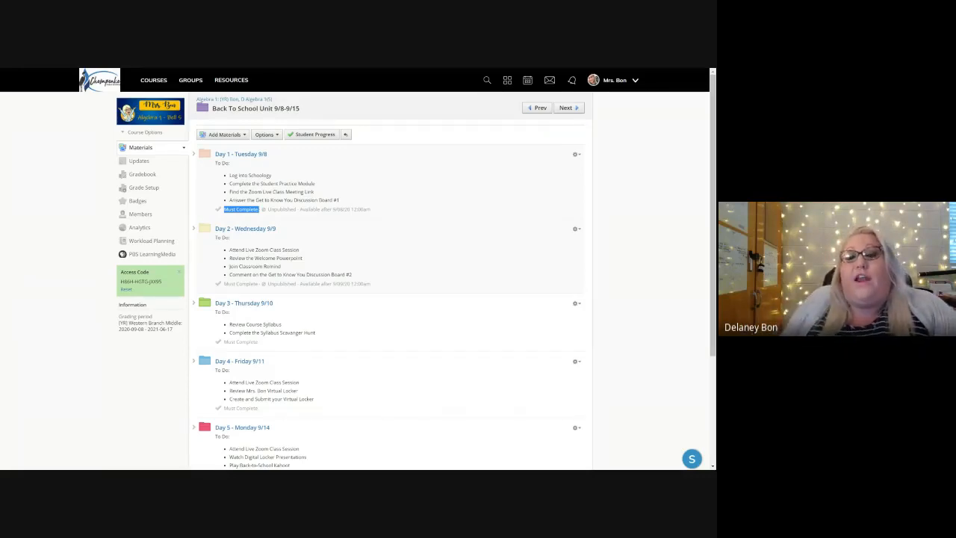
{"action": "left_click", "coordinate": [423, 128]}
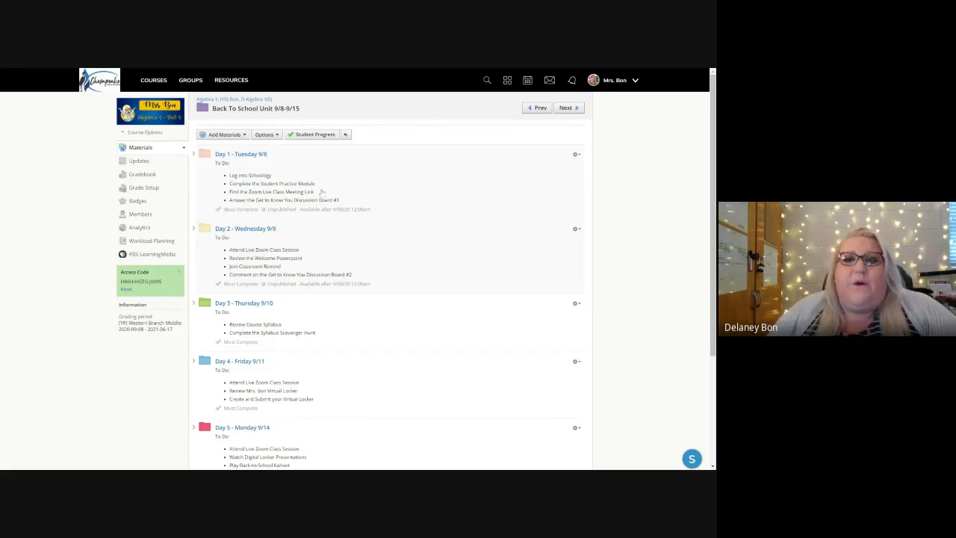
Step: Open the student completion rules of the Day 1 - Tuesday 9/8 folder and require completion in sequential order
{"action": "left_click", "coordinate": [246, 154]}
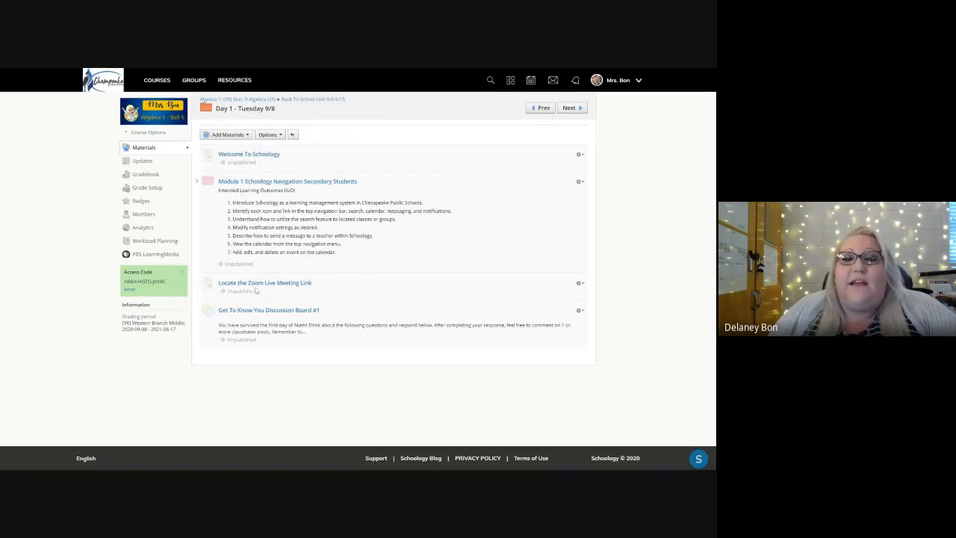
{"action": "left_click", "coordinate": [270, 135]}
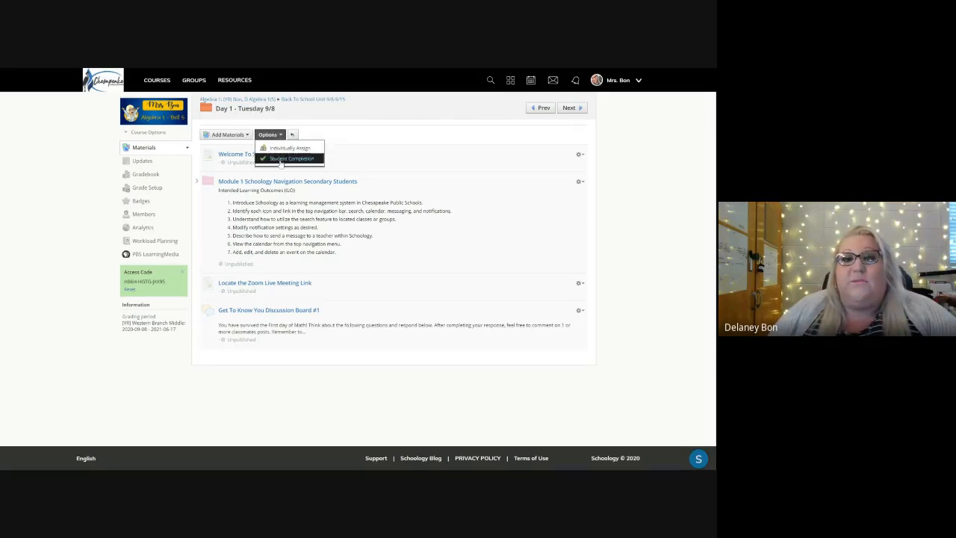
{"action": "left_click", "coordinate": [281, 162]}
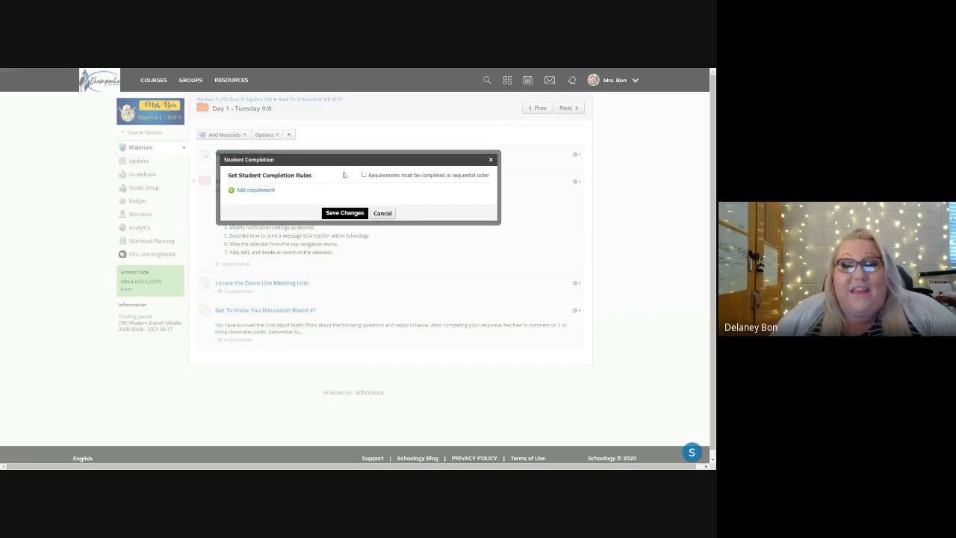
{"action": "mouse_move", "coordinate": [374, 180]}
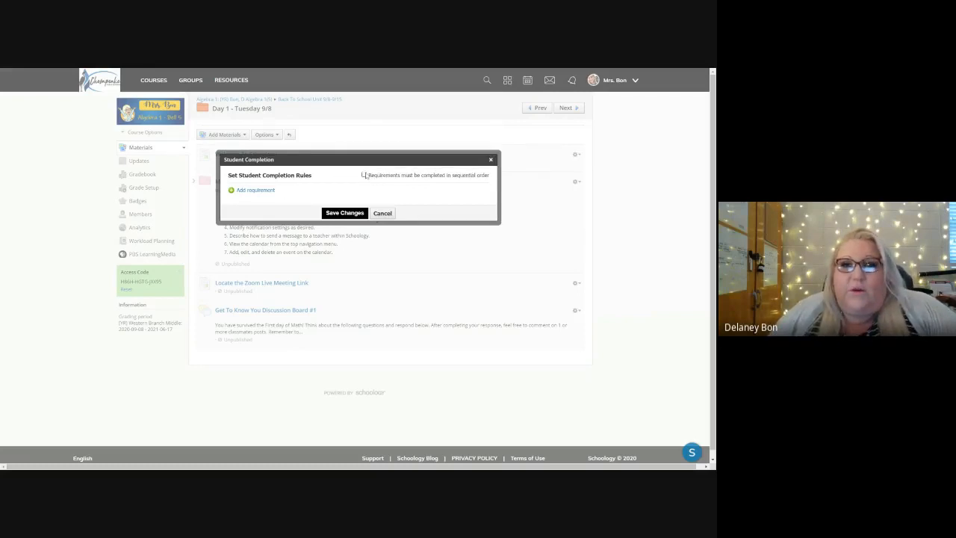
{"action": "left_click", "coordinate": [365, 176]}
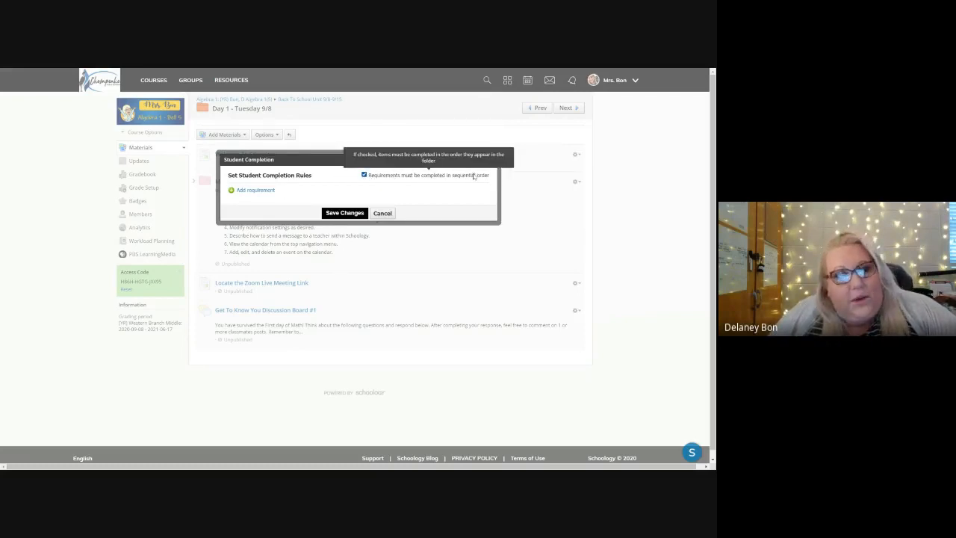
Step: Add two requirement rows to the Day 1 rules and set Welcome To Schoology to View the item
{"action": "left_click", "coordinate": [234, 192]}
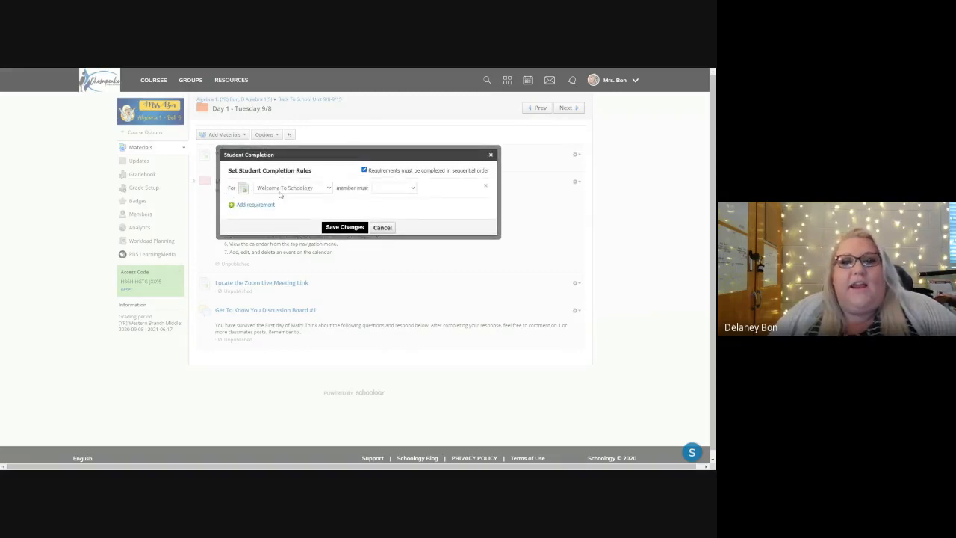
{"action": "left_click", "coordinate": [254, 204]}
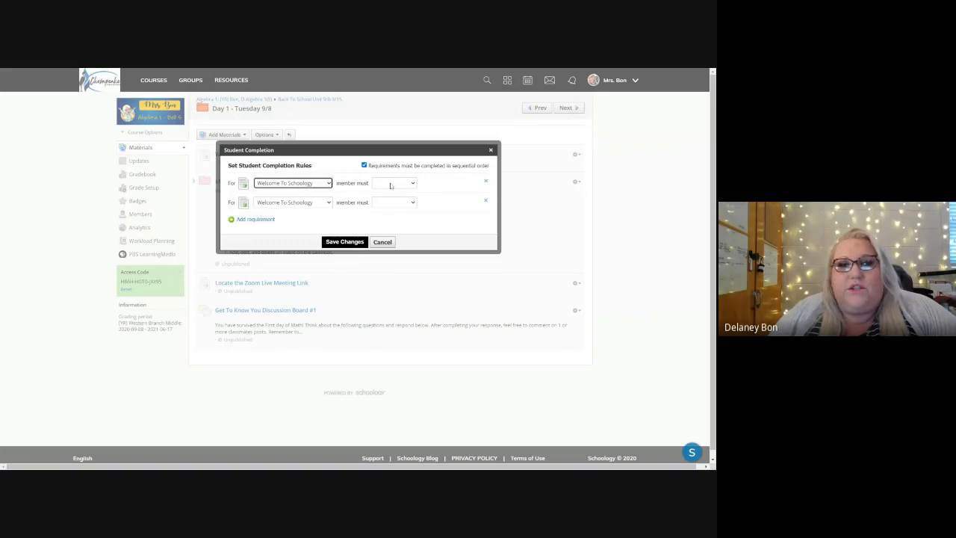
{"action": "left_click", "coordinate": [384, 187]}
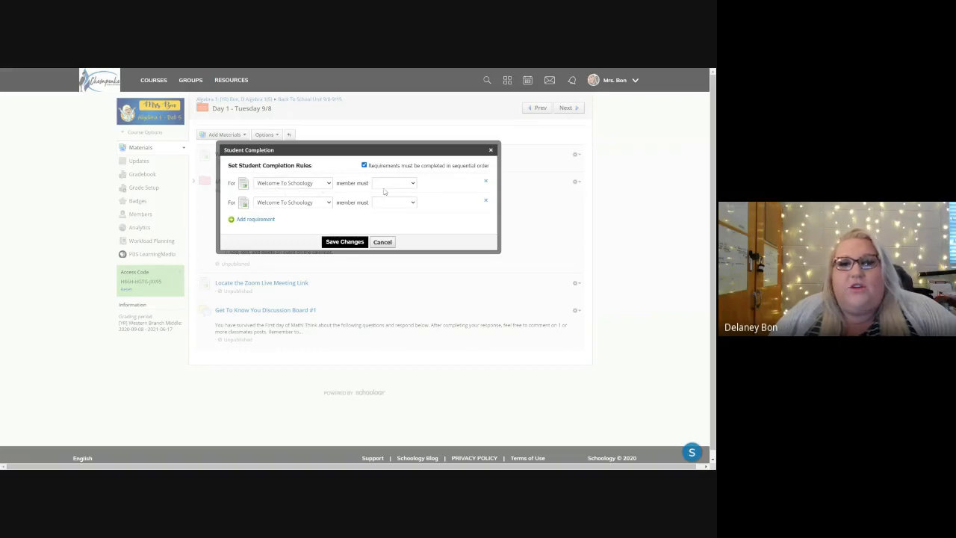
{"action": "left_click", "coordinate": [385, 192]}
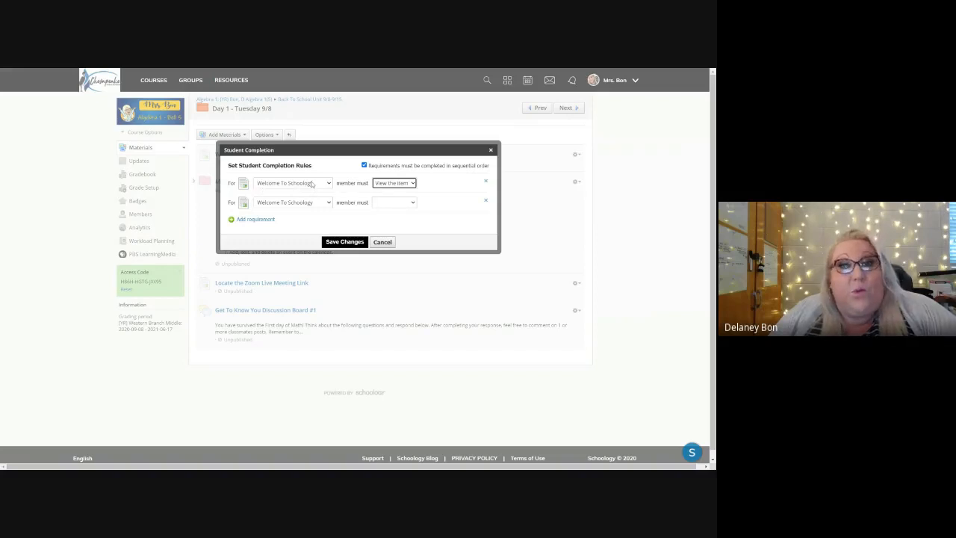
Step: Set the second Day 1 requirement to Module 1 Schoology Navigation Secondary Students, which members must Complete
{"action": "left_click", "coordinate": [285, 209]}
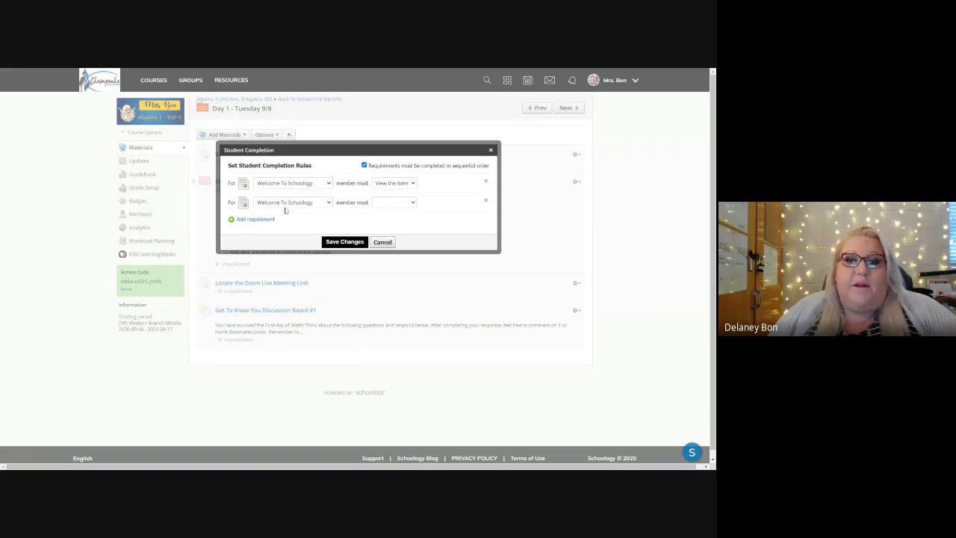
{"action": "left_click", "coordinate": [285, 212]}
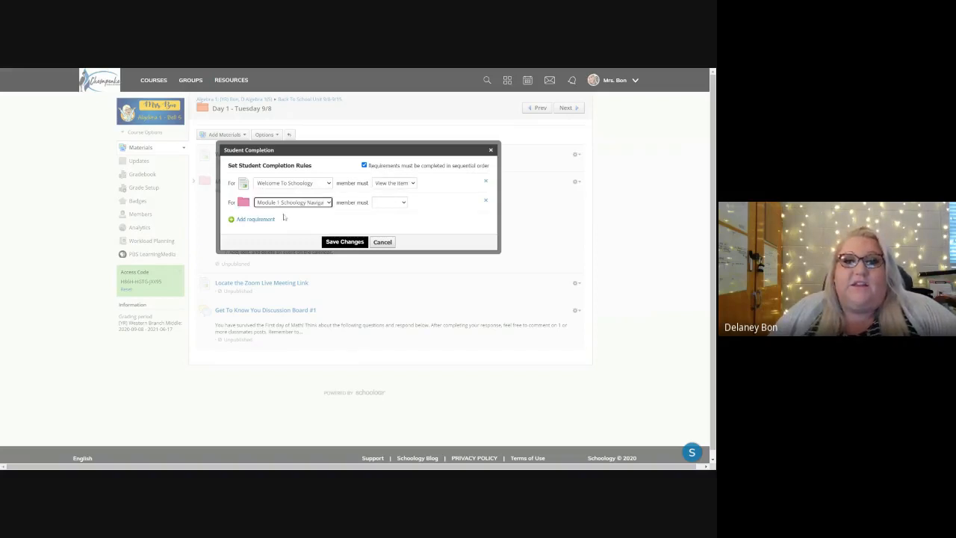
{"action": "left_click", "coordinate": [384, 205]}
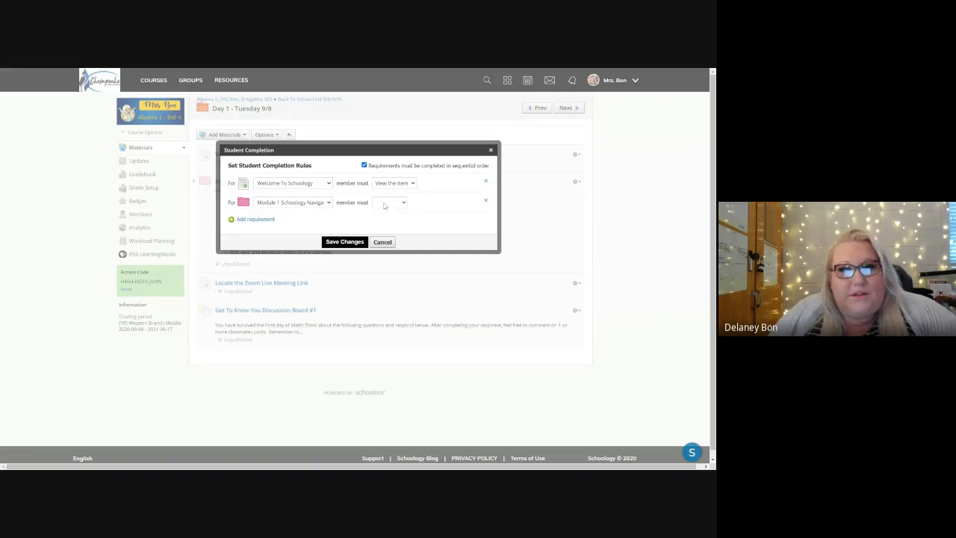
{"action": "left_click", "coordinate": [389, 216]}
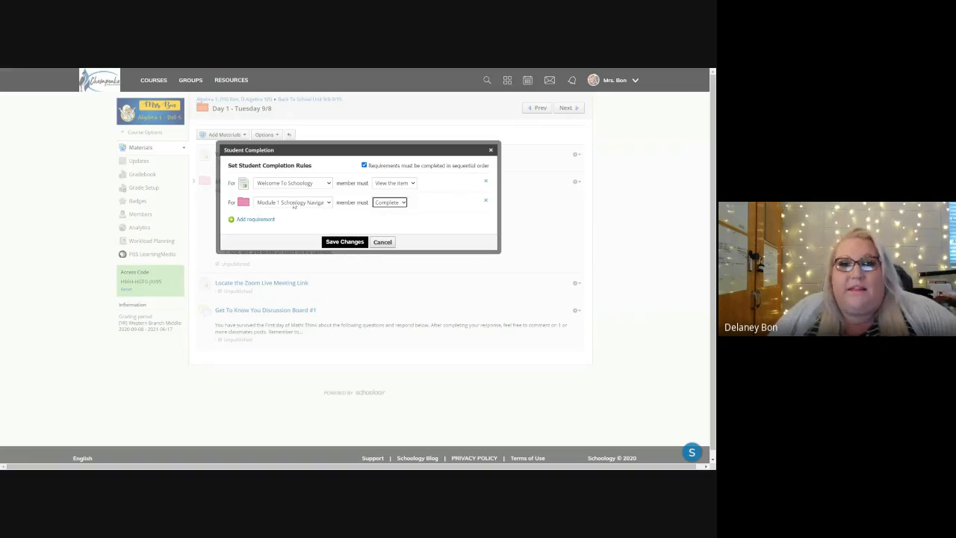
Step: Add a Day 1 requirement that members must View the item Locate the Zoom Live Meeting Link
{"action": "left_click", "coordinate": [254, 219]}
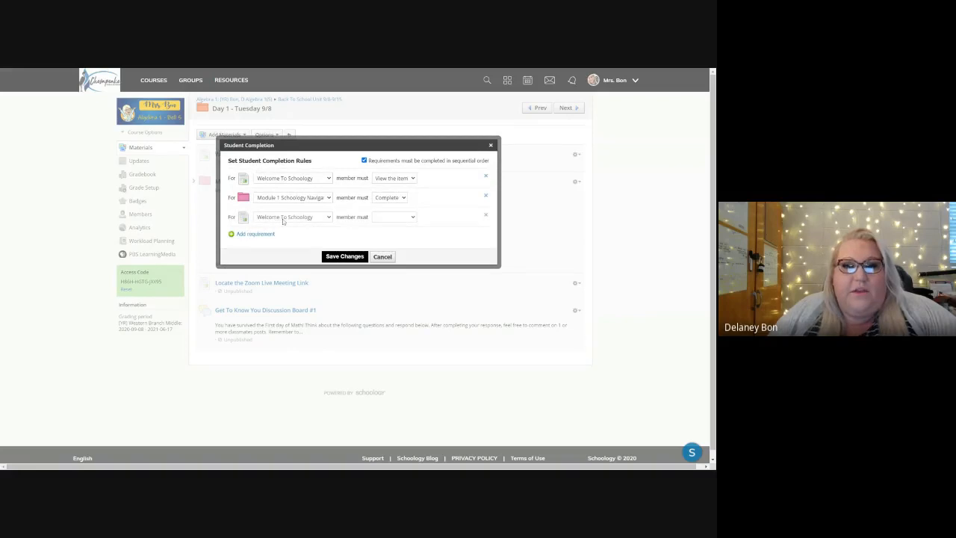
{"action": "left_click", "coordinate": [290, 258]}
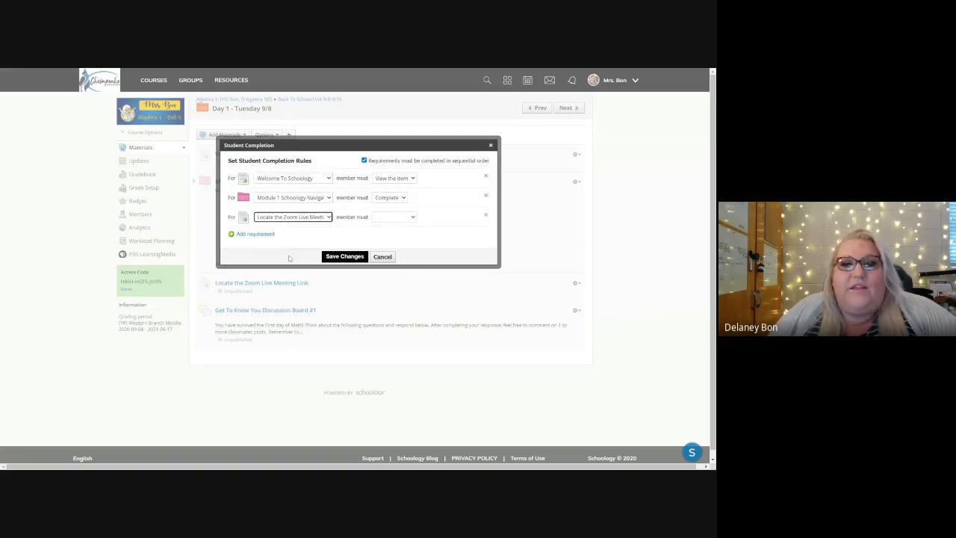
{"action": "left_click", "coordinate": [386, 219]}
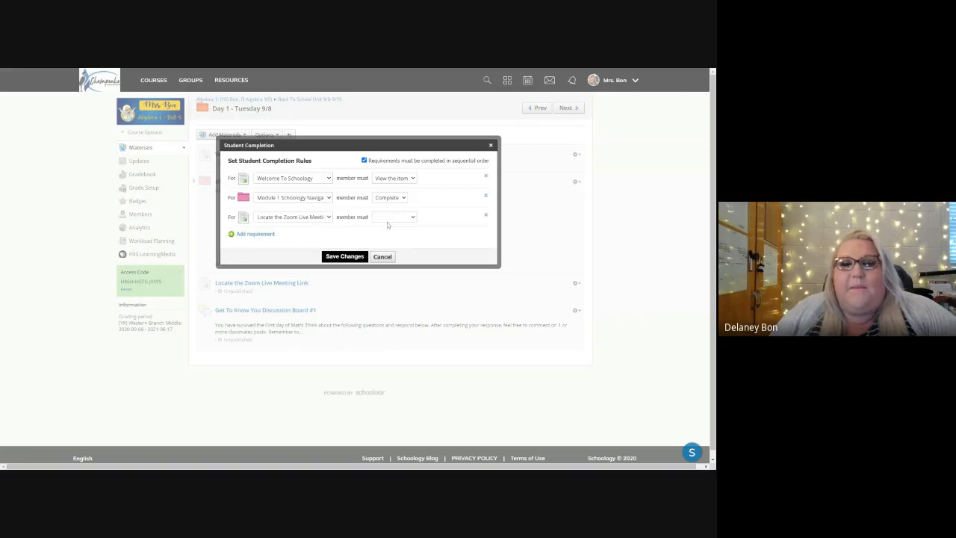
{"action": "left_click", "coordinate": [386, 224]}
Step: Add a Post a comment/reply requirement for Get To Know You Discussion Board #1 and save the Day 1 completion rules
{"action": "left_click", "coordinate": [253, 234]}
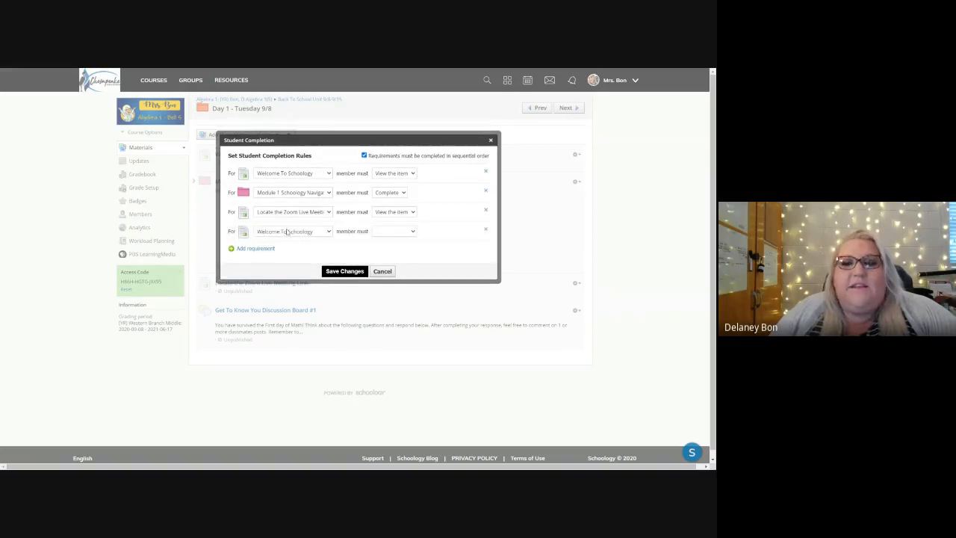
{"action": "left_click", "coordinate": [288, 239]}
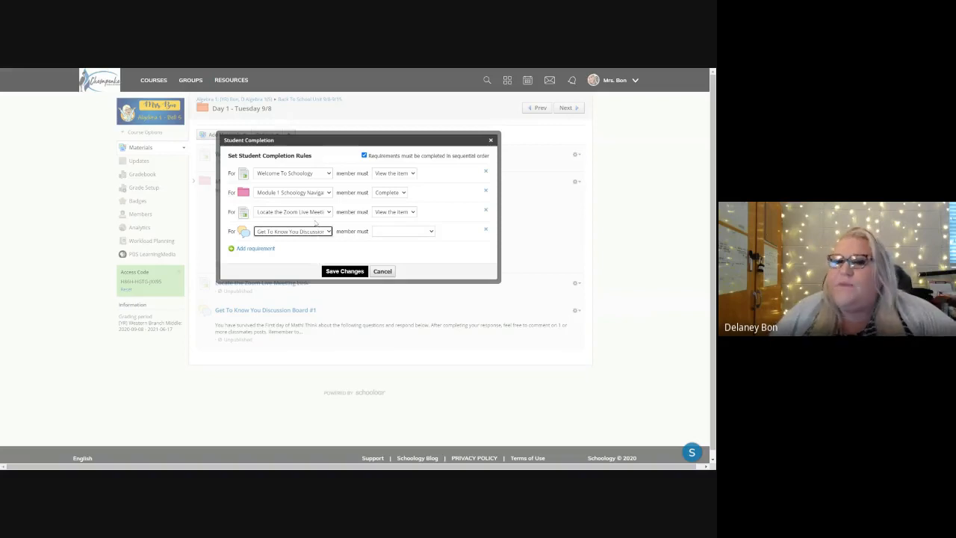
{"action": "left_click", "coordinate": [393, 234]}
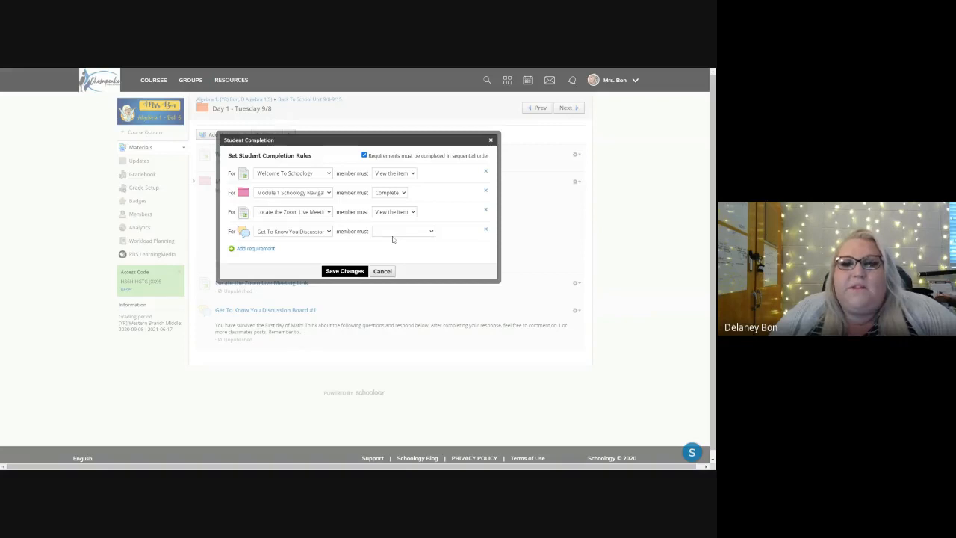
{"action": "left_click", "coordinate": [396, 257]}
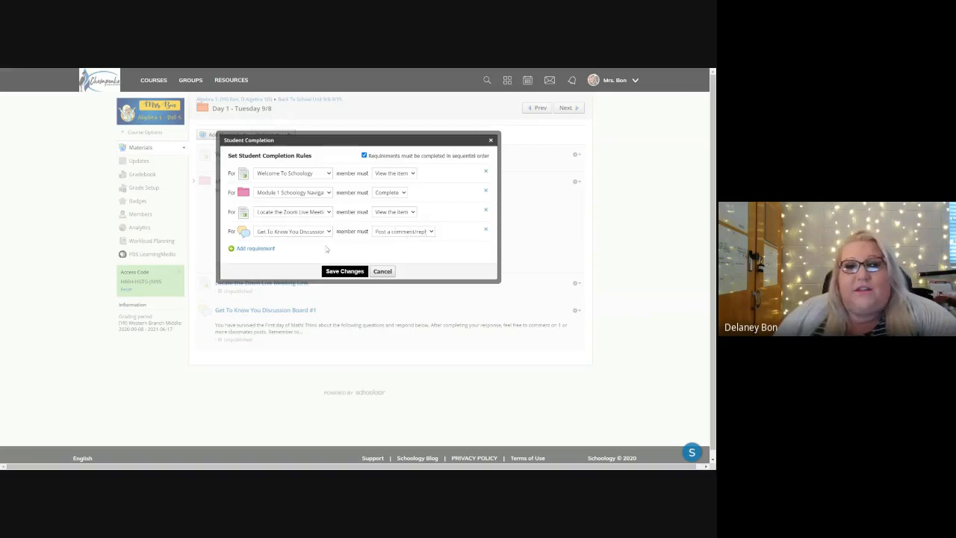
{"action": "left_click", "coordinate": [420, 232]}
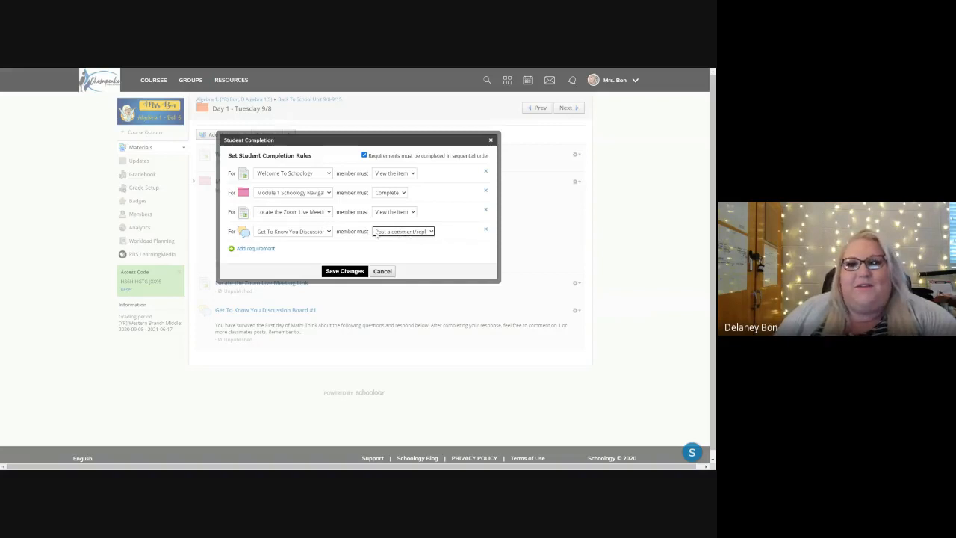
{"action": "left_click", "coordinate": [345, 271]}
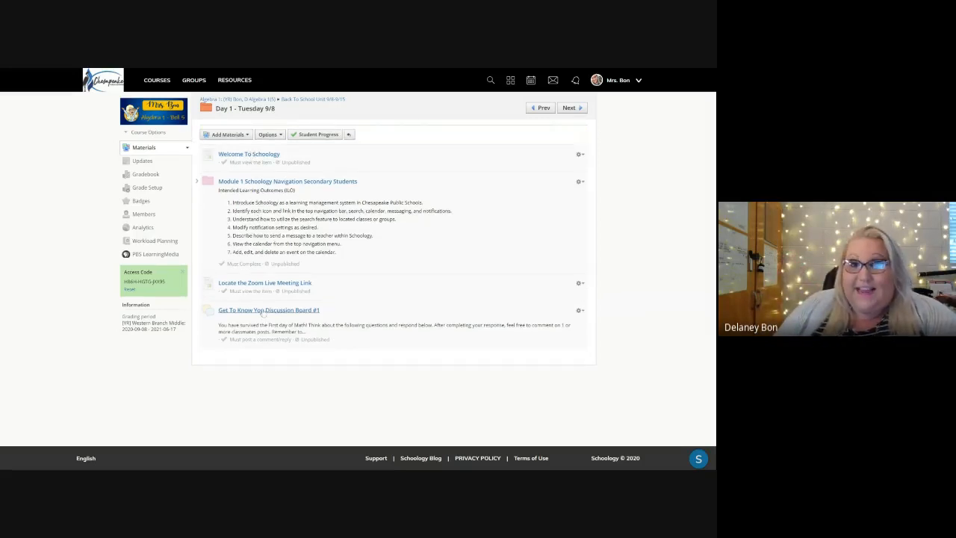
Step: Return to the Back To School Unit 9/8-9/15 folder and switch to the Sandbox (Pre-Algebra): Bell 1 course
{"action": "left_click_drag", "start_coordinate": [263, 314], "coordinate": [228, 173]}
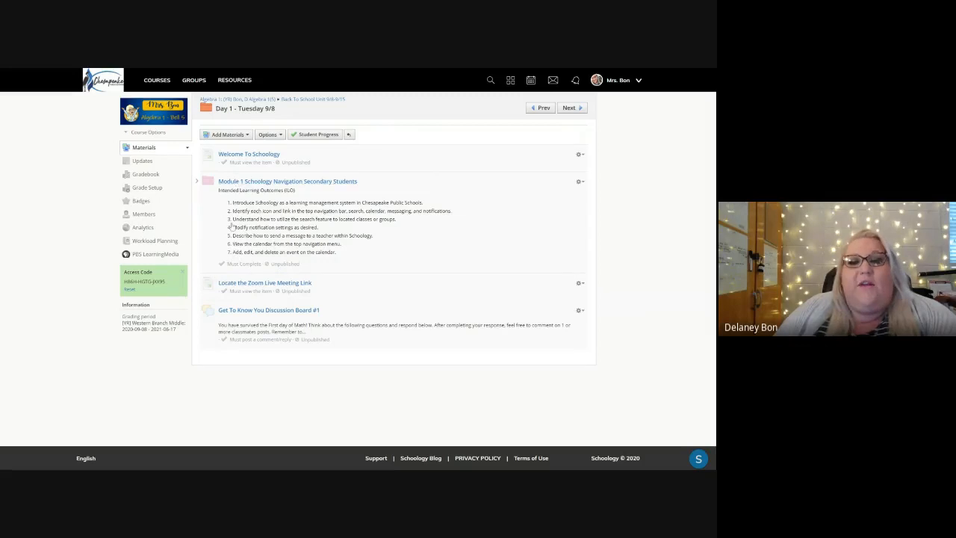
{"action": "left_click", "coordinate": [296, 102]}
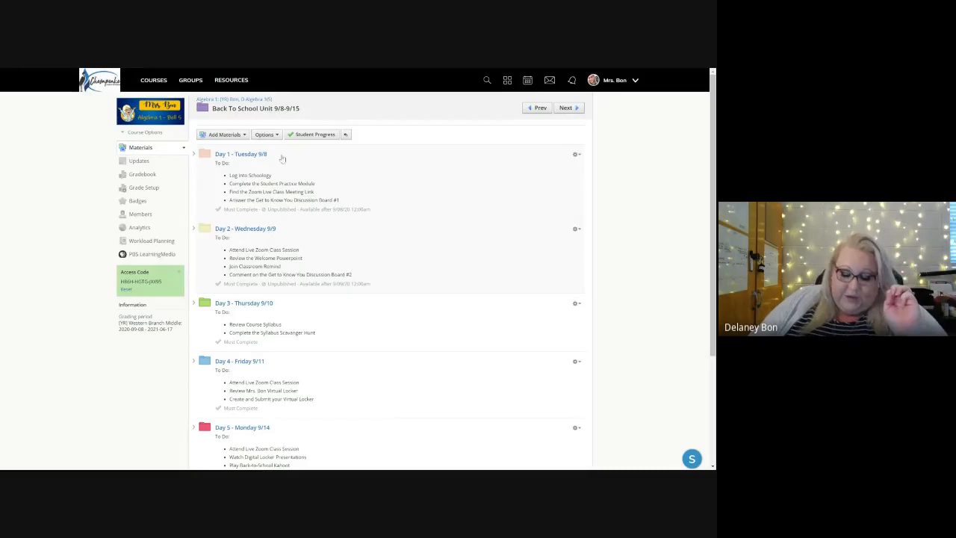
{"action": "left_click", "coordinate": [155, 85]}
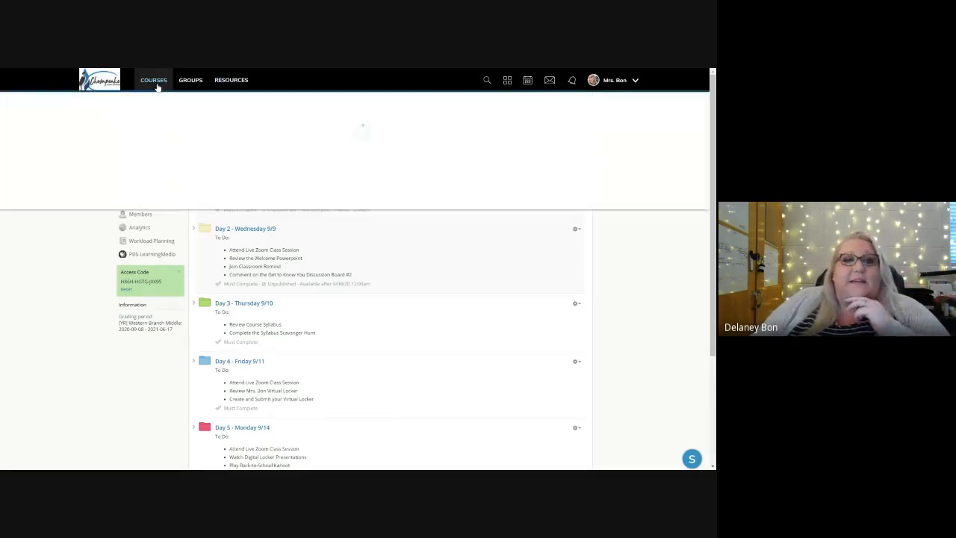
{"action": "left_click", "coordinate": [260, 237]}
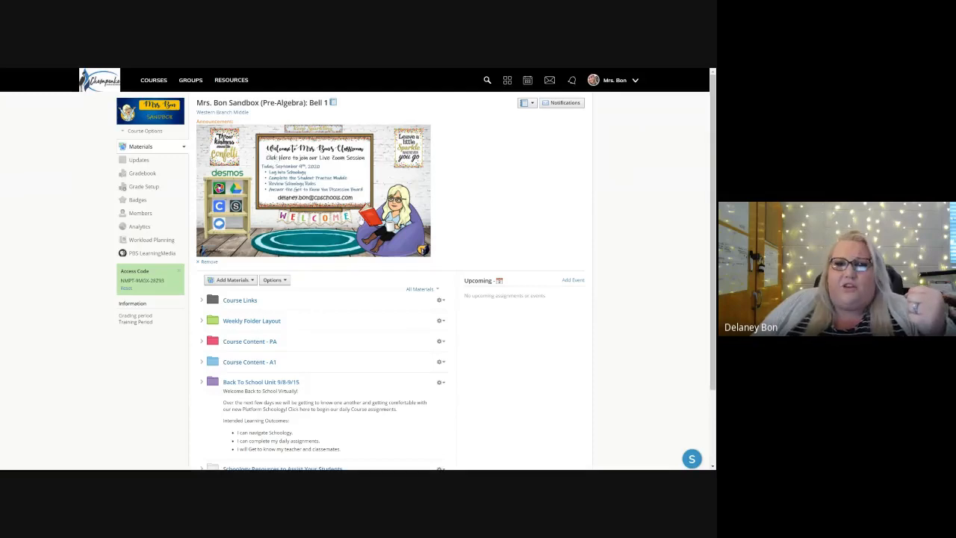
Step: Open the sandbox course's updates and write a new update reading "Good Morning CPS Teachers Welcome to my Sandbox"
{"action": "left_click", "coordinate": [146, 164]}
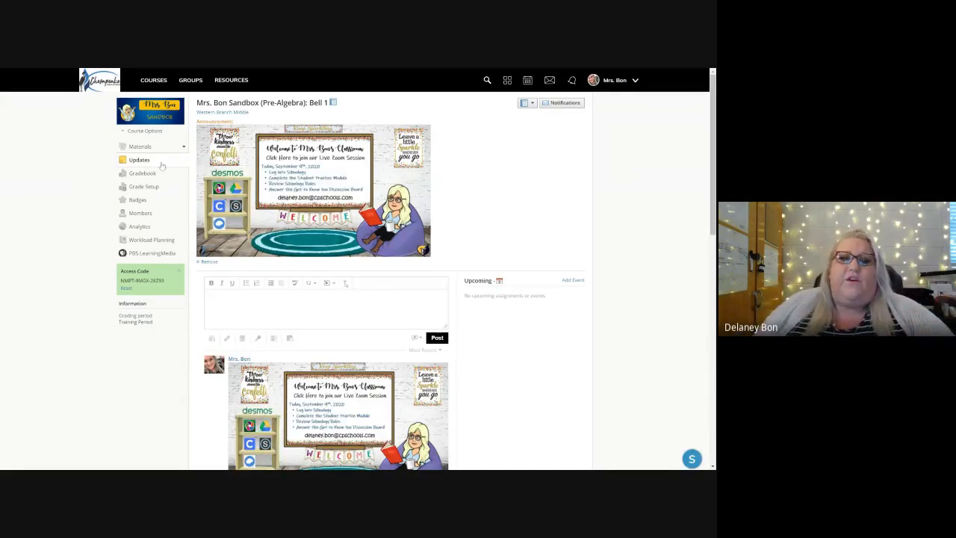
{"action": "scroll", "coordinate": [258, 279], "scroll_direction": "down", "scroll_amount": 1}
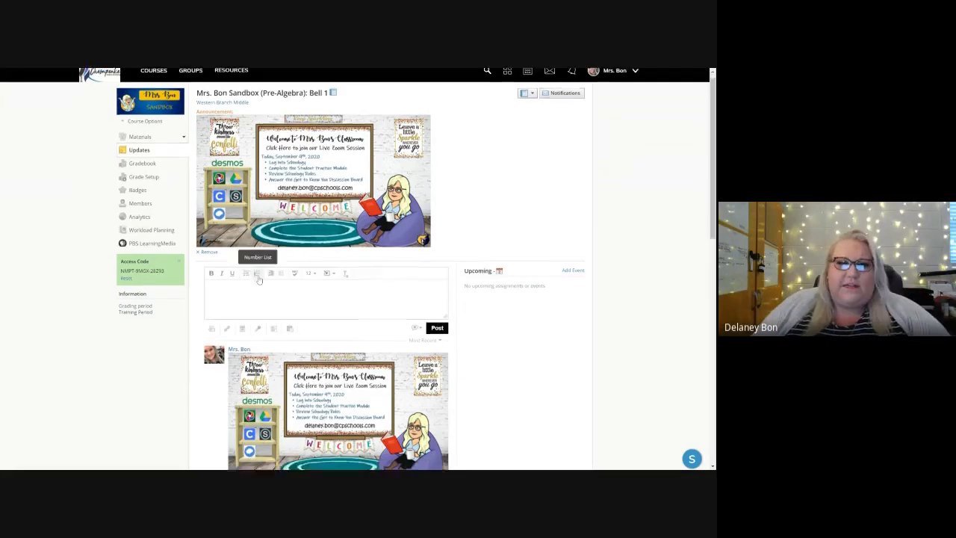
{"action": "scroll", "coordinate": [258, 279], "scroll_direction": "down", "scroll_amount": 3}
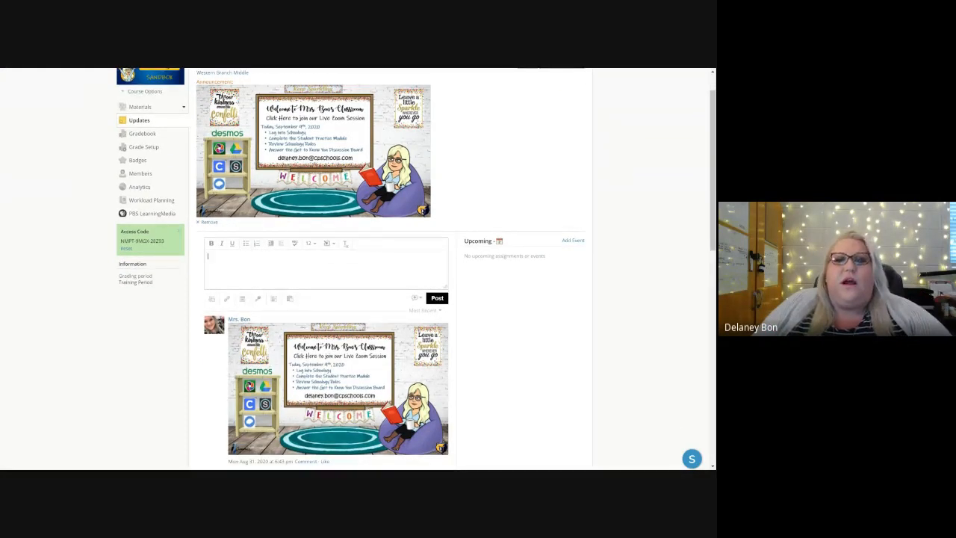
{"action": "type", "text": "Good Morning CPS Teachers Welcome to my Sandbox"}
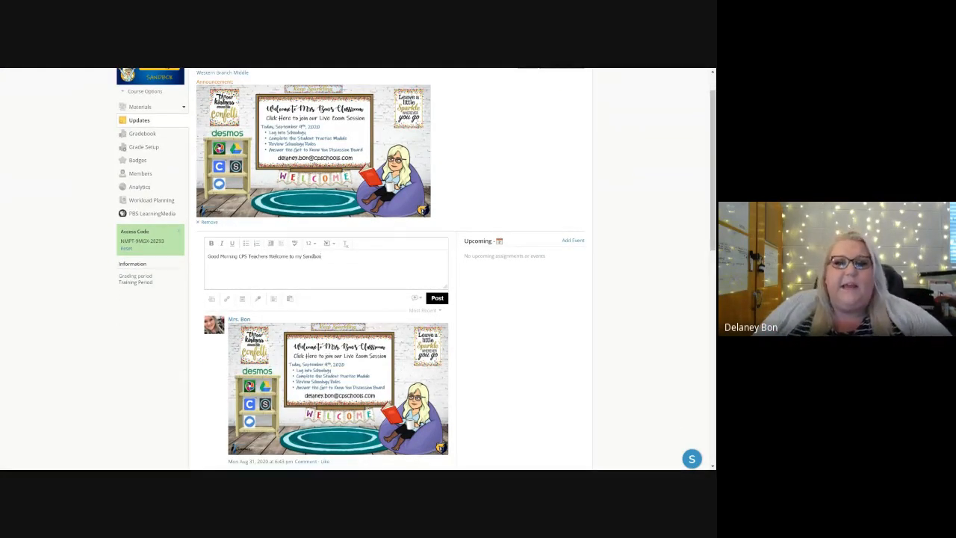
Step: Format the whole text of the new update as bold with font size 14
{"action": "left_click_drag", "start_coordinate": [322, 257], "coordinate": [207, 256]}
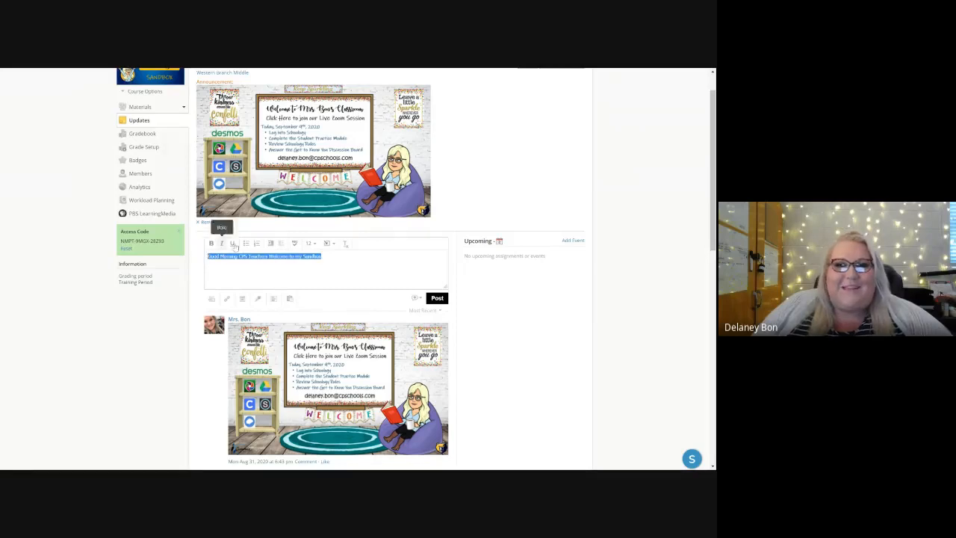
{"action": "left_click", "coordinate": [329, 244]}
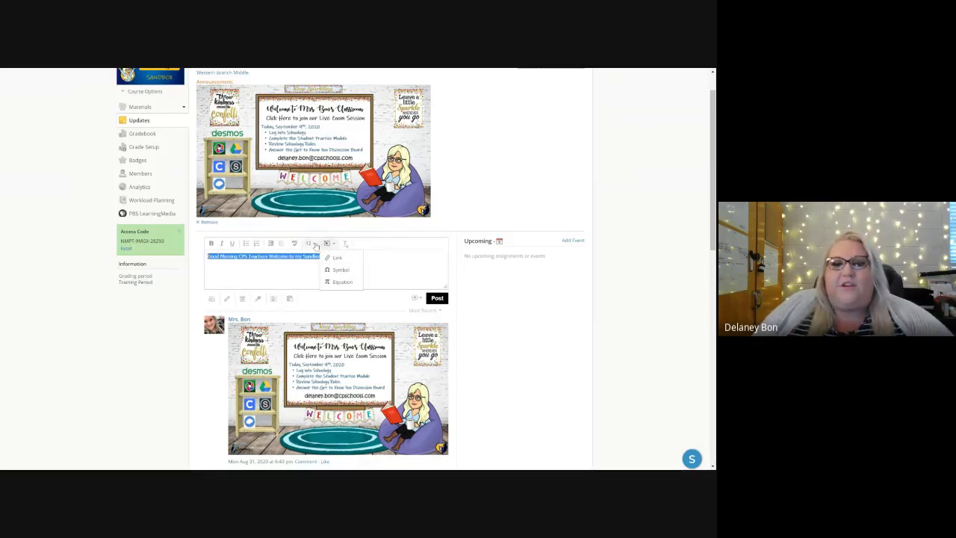
{"action": "left_click", "coordinate": [312, 245]}
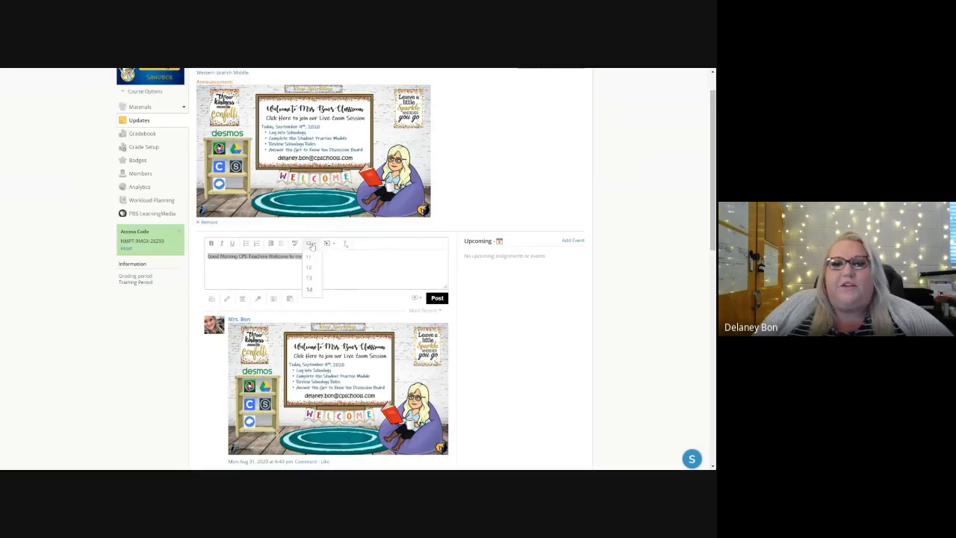
{"action": "left_click", "coordinate": [310, 289]}
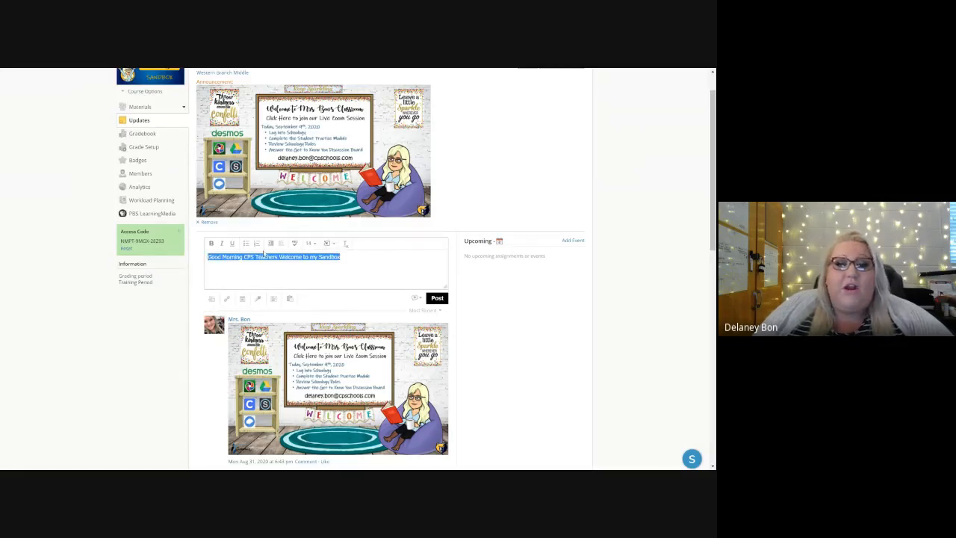
{"action": "left_click", "coordinate": [212, 244]}
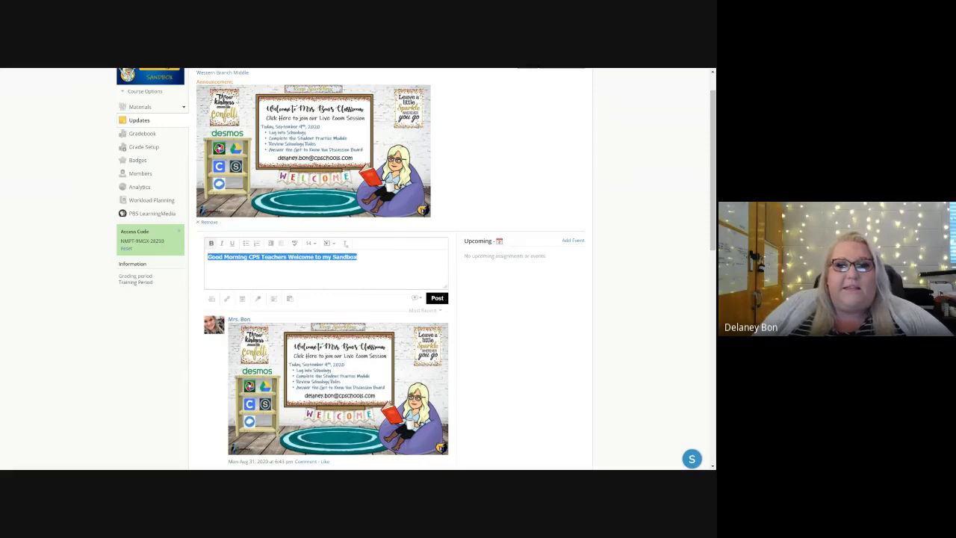
{"action": "left_click", "coordinate": [358, 256]}
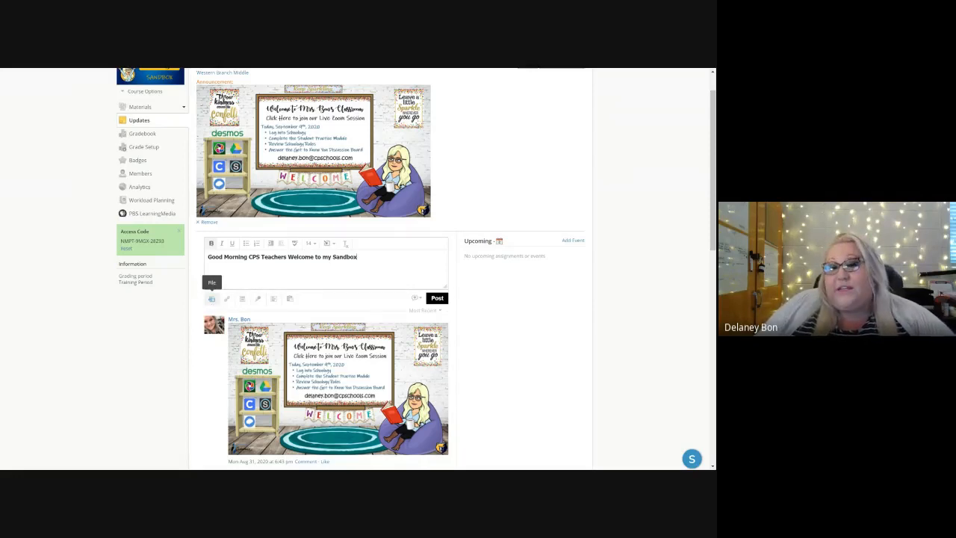
{"action": "left_click", "coordinate": [290, 300]}
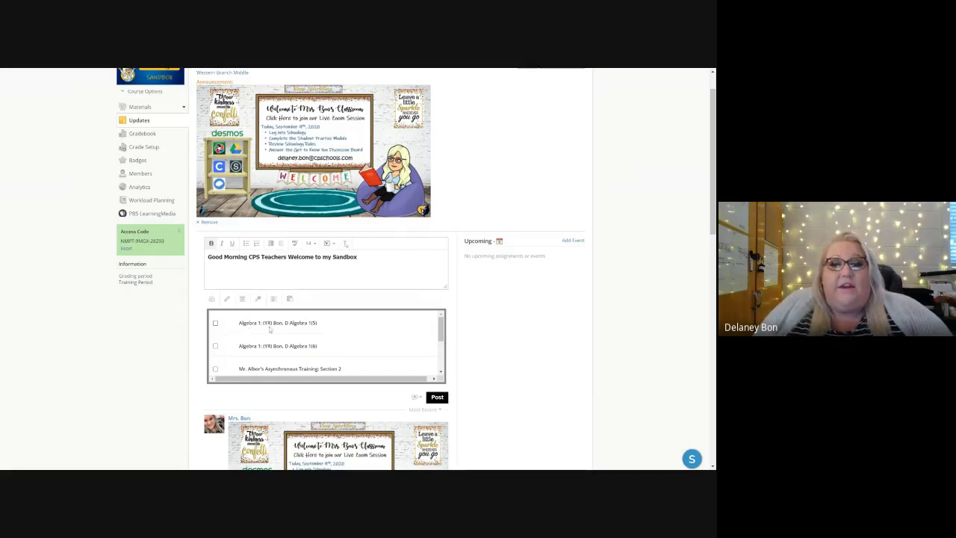
{"action": "left_click", "coordinate": [216, 323]}
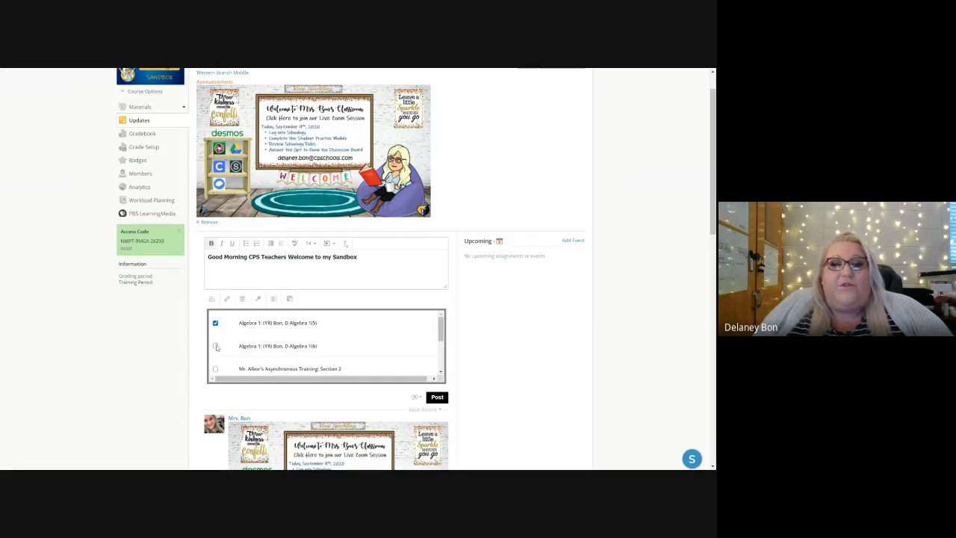
{"action": "left_click", "coordinate": [216, 347]}
{"action": "left_click", "coordinate": [216, 346]}
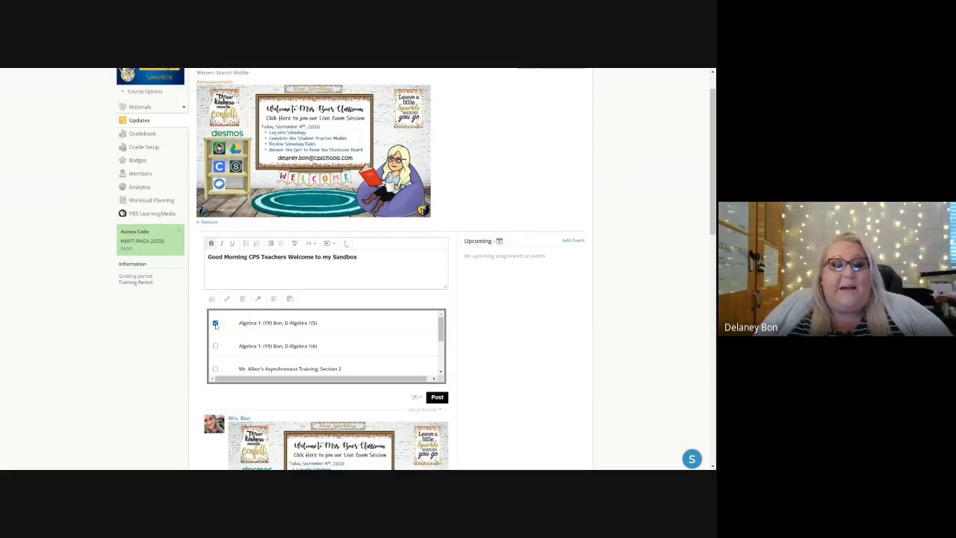
{"action": "left_click", "coordinate": [216, 323]}
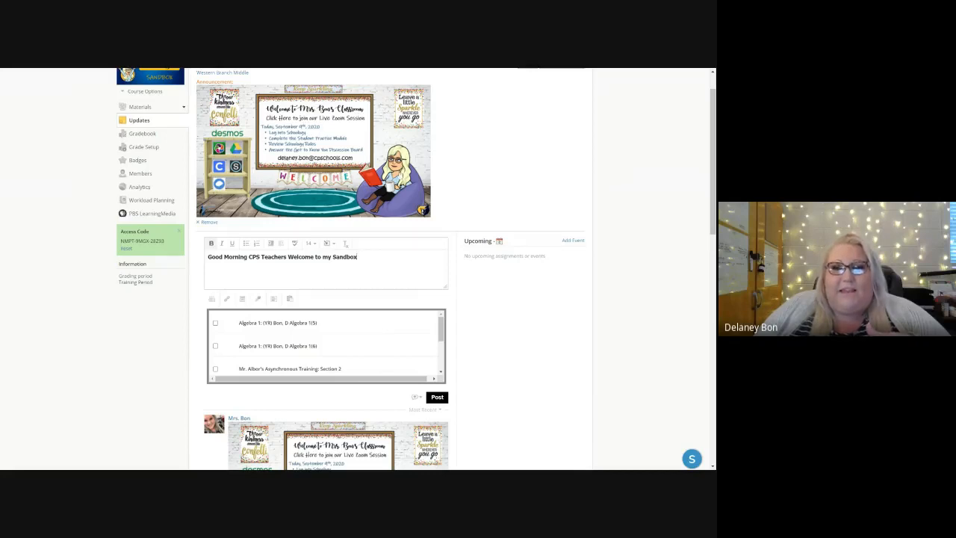
Step: Mark the welcome update as an announcement and post it to the sandbox course
{"action": "left_click", "coordinate": [417, 398]}
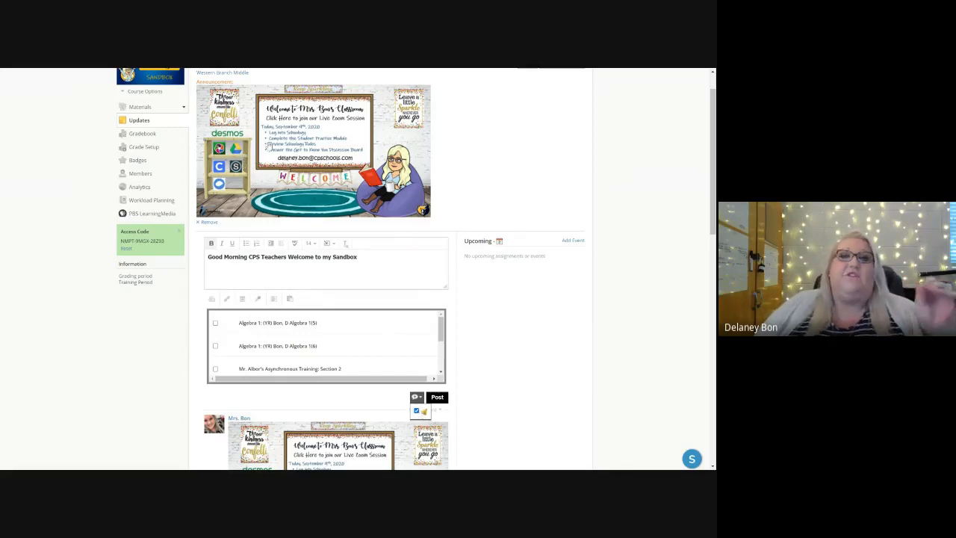
{"action": "left_click", "coordinate": [438, 398]}
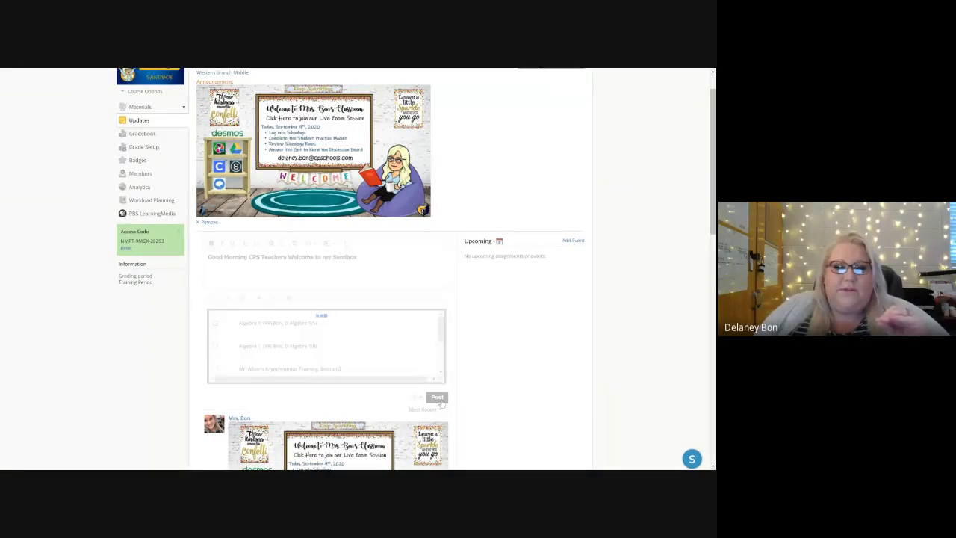
{"action": "scroll", "coordinate": [309, 199], "scroll_direction": "up", "scroll_amount": 1}
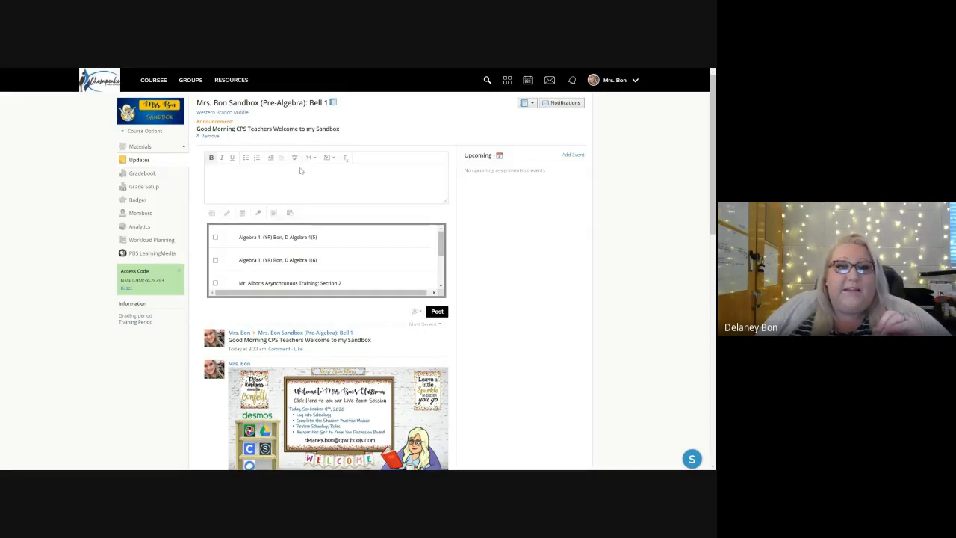
Step: Delete the older classroom-image update without the live Zoom link, directly below the one that has it
{"action": "scroll", "coordinate": [238, 238], "scroll_direction": "down", "scroll_amount": 3}
{"action": "scroll", "coordinate": [237, 236], "scroll_direction": "down", "scroll_amount": 4}
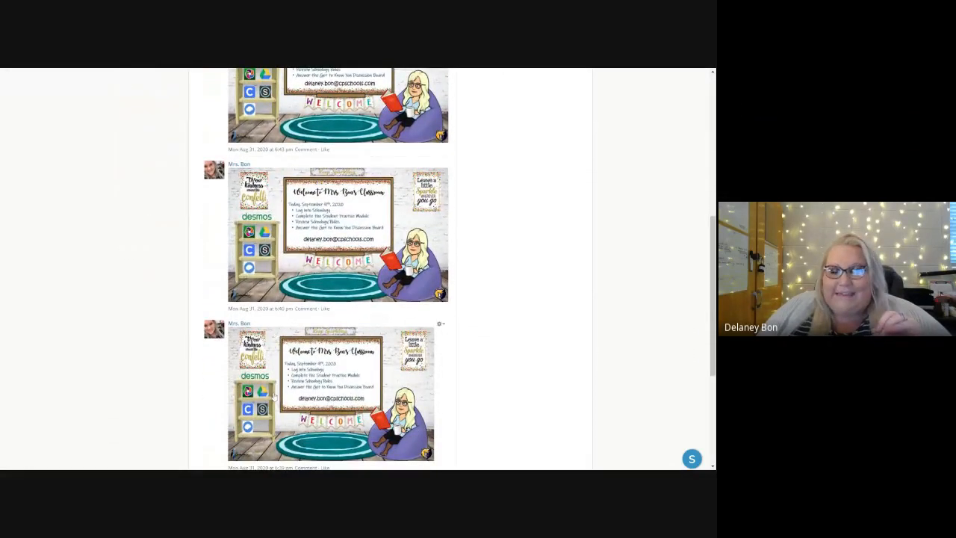
{"action": "scroll", "coordinate": [274, 397], "scroll_direction": "down", "scroll_amount": 1}
{"action": "scroll", "coordinate": [353, 340], "scroll_direction": "down", "scroll_amount": 1}
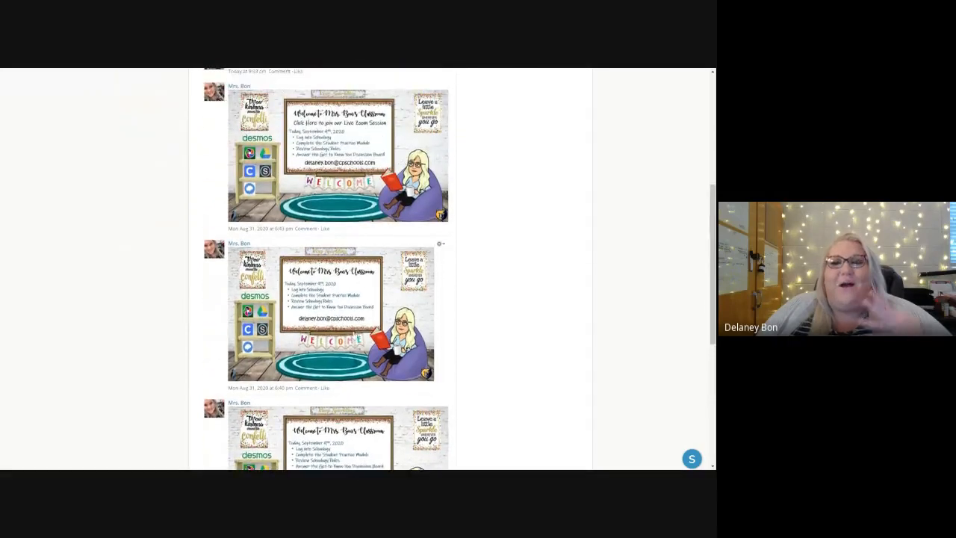
{"action": "scroll", "coordinate": [352, 336], "scroll_direction": "up", "scroll_amount": 6}
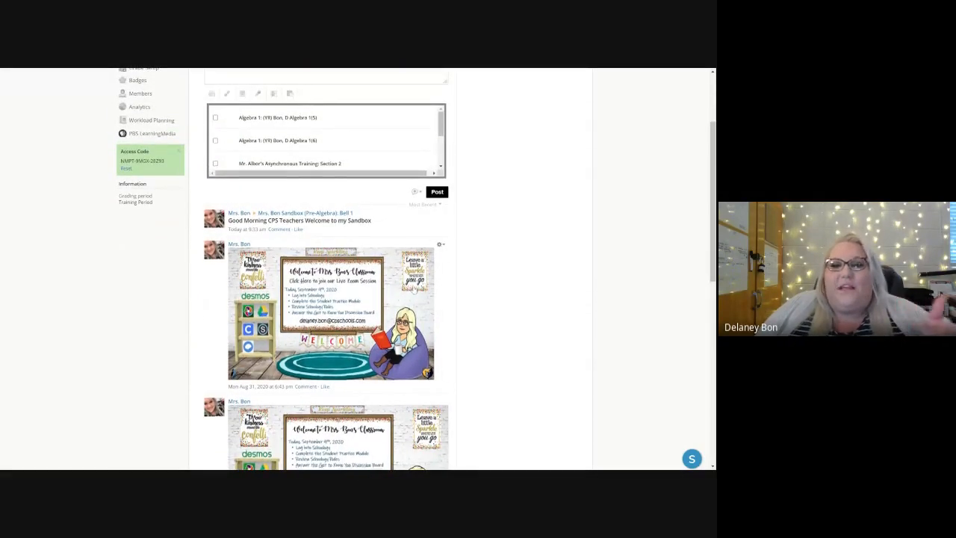
{"action": "scroll", "coordinate": [408, 306], "scroll_direction": "down", "scroll_amount": 2}
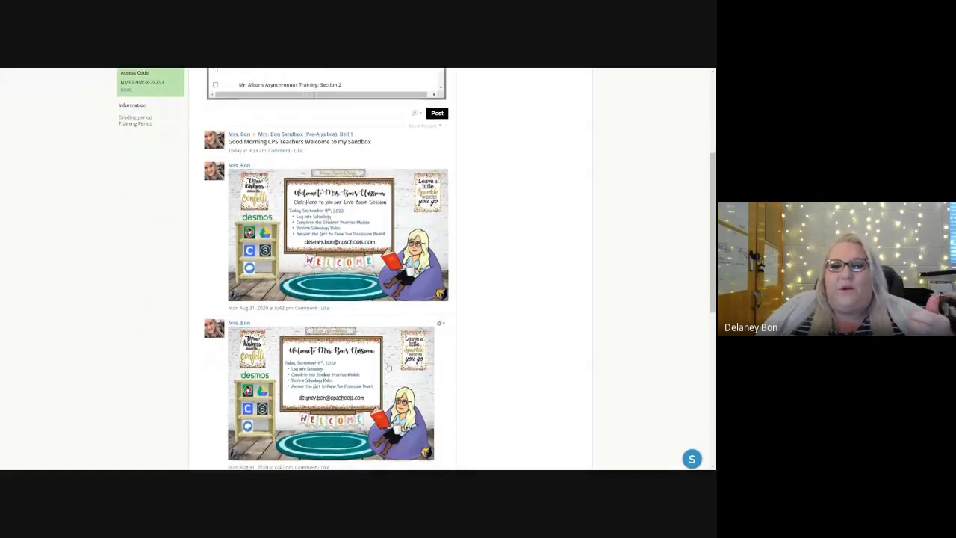
{"action": "left_click", "coordinate": [440, 324]}
{"action": "left_click", "coordinate": [454, 347]}
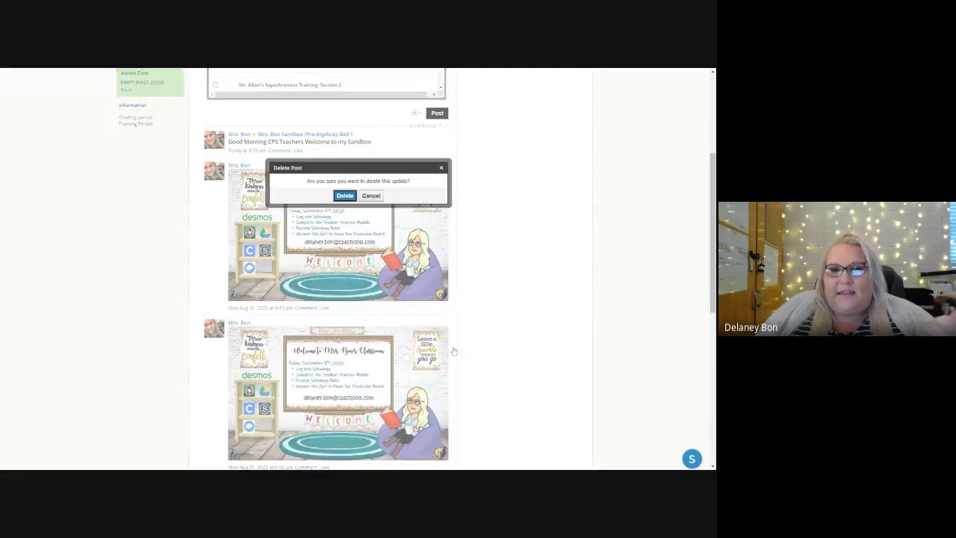
{"action": "left_click", "coordinate": [346, 195]}
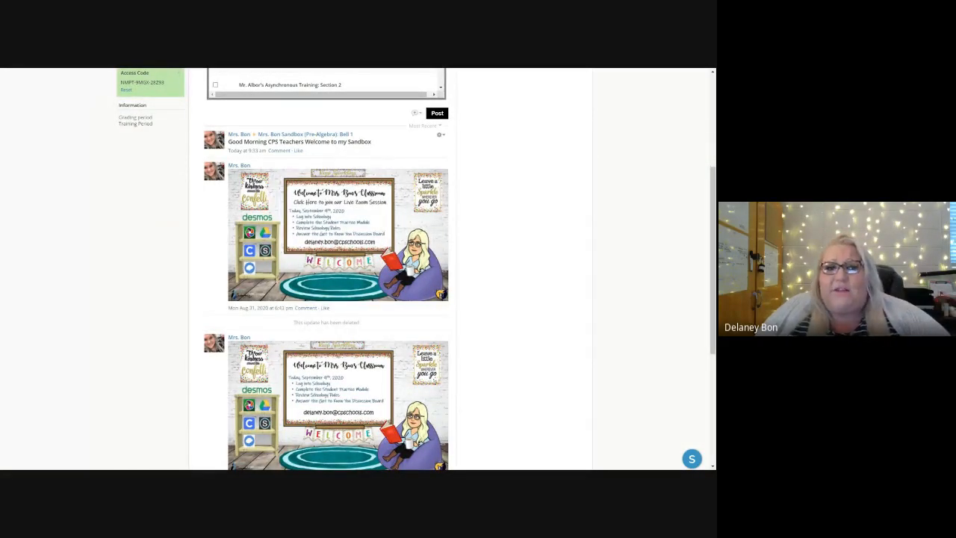
Step: Edit the posted welcome update to read "Good Morning CPS Teachers. Welcome to my Sandbox" and save the changes
{"action": "left_click", "coordinate": [440, 134]}
{"action": "left_click", "coordinate": [452, 158]}
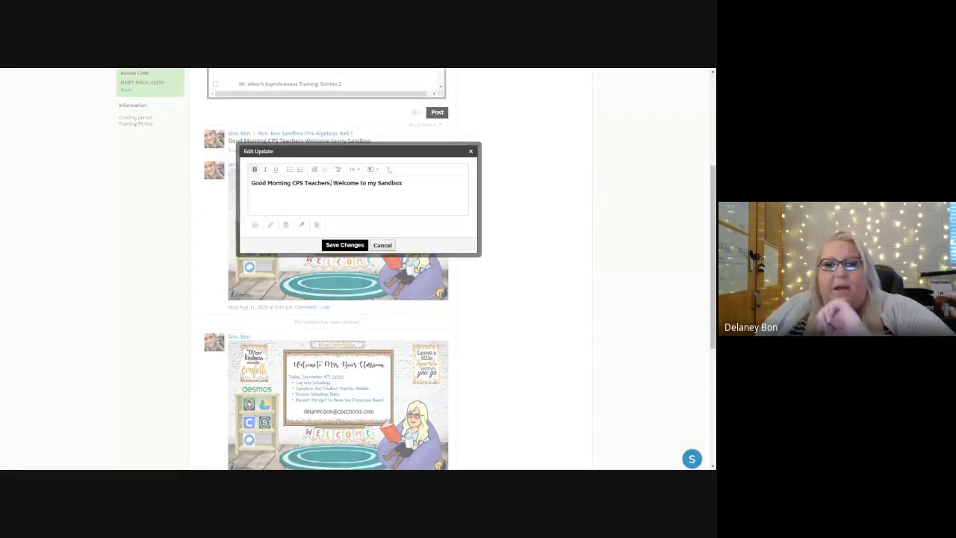
{"action": "left_click", "coordinate": [344, 245]}
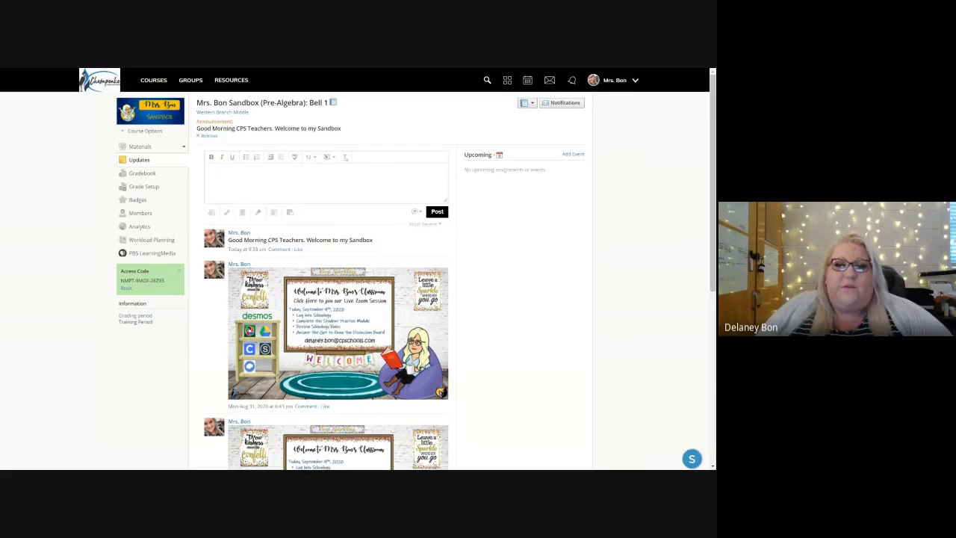
{"action": "left_click_drag", "start_coordinate": [349, 130], "coordinate": [189, 133]}
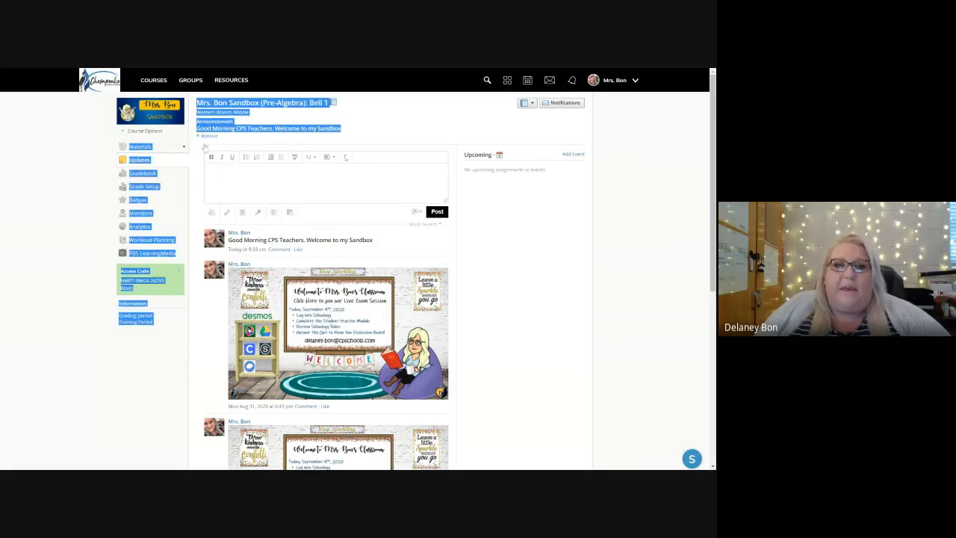
{"action": "left_click", "coordinate": [372, 132]}
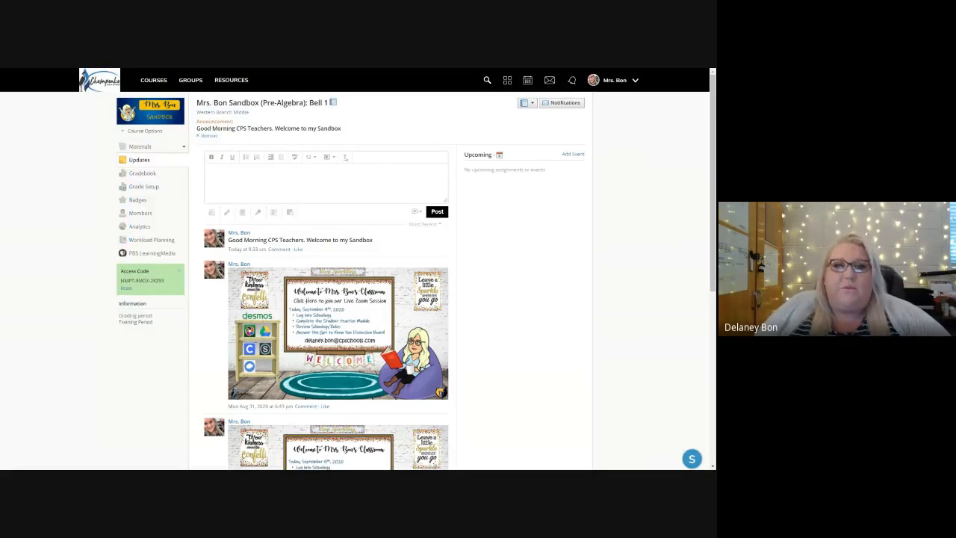
Step: Start a new assignment in the sandbox course materials and name it Homework 1-1
{"action": "left_click", "coordinate": [140, 147]}
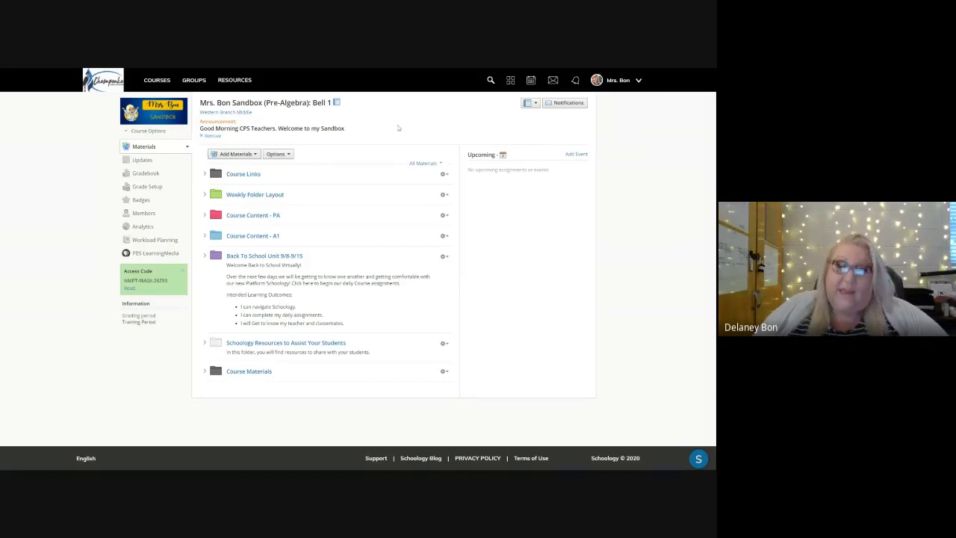
{"action": "left_click", "coordinate": [248, 155]}
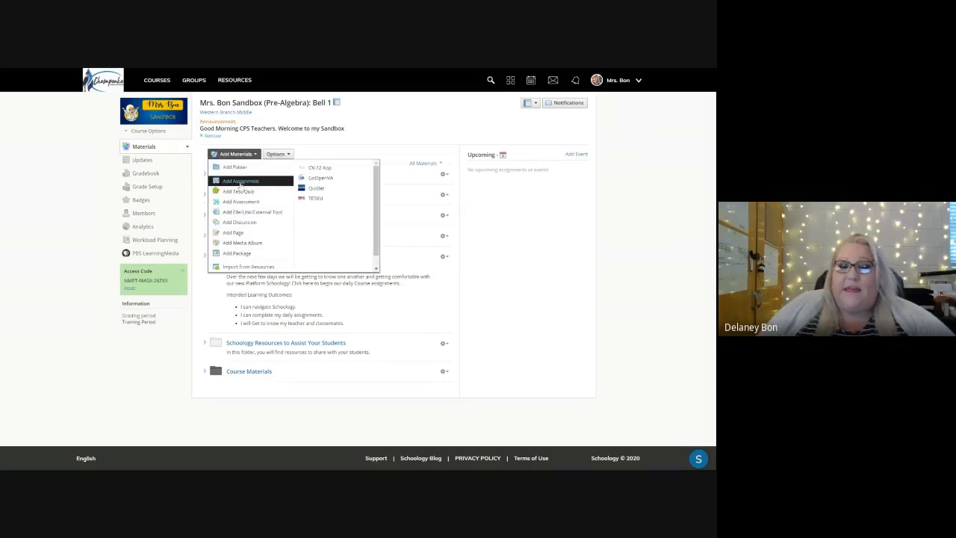
{"action": "left_click", "coordinate": [239, 182]}
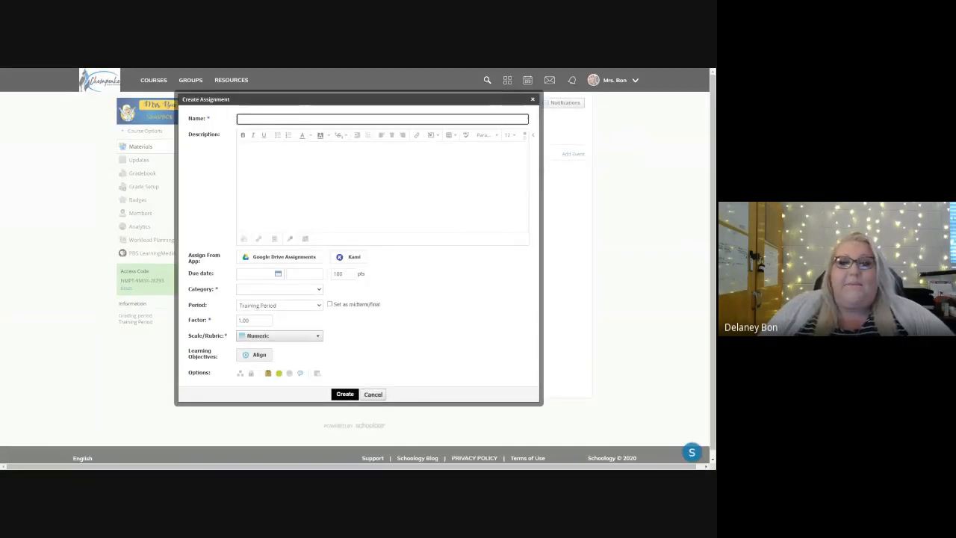
{"action": "type", "text": "Homework 1-1"}
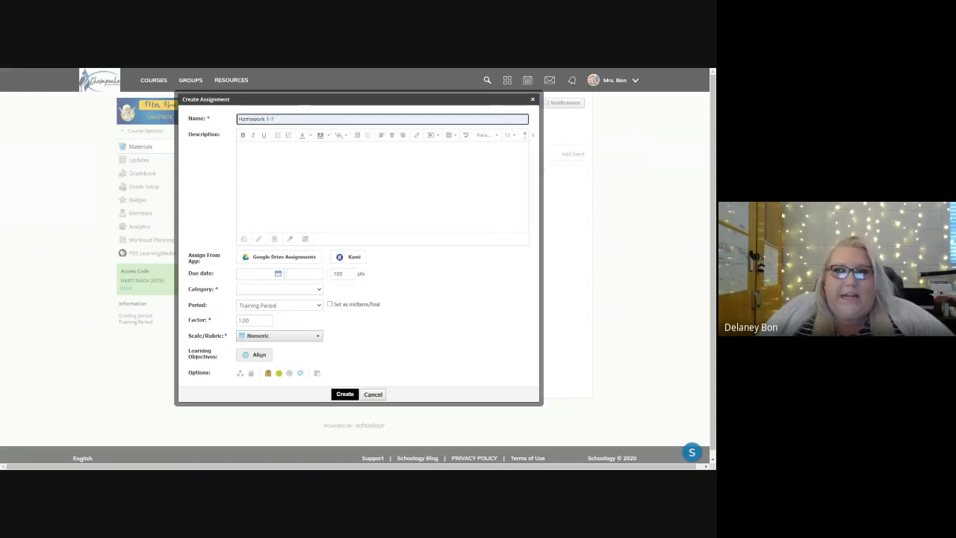
Step: Enter "Directions:" as the Homework 1-1 description and attach the Calculator Check document from Google Drive Assignments
{"action": "left_click", "coordinate": [240, 148]}
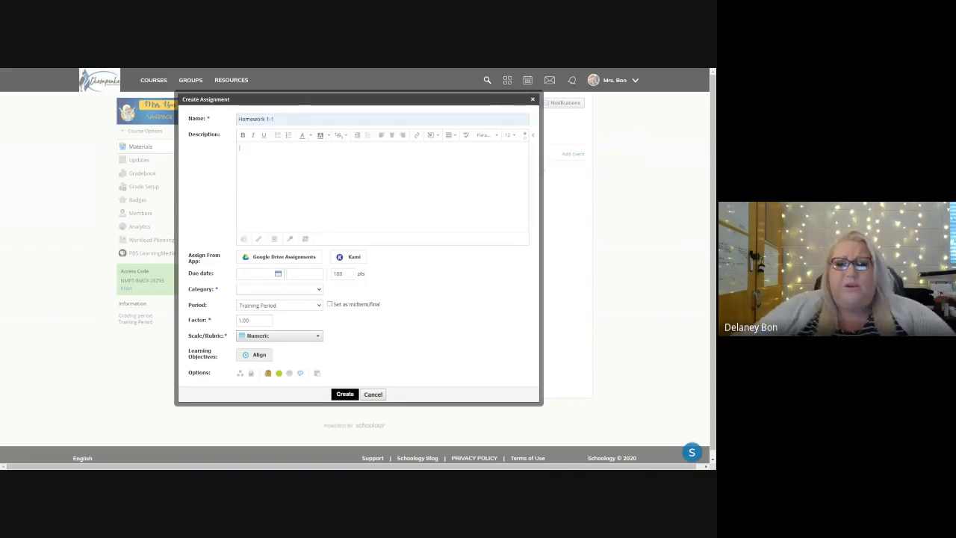
{"action": "type", "text": "Directions:"}
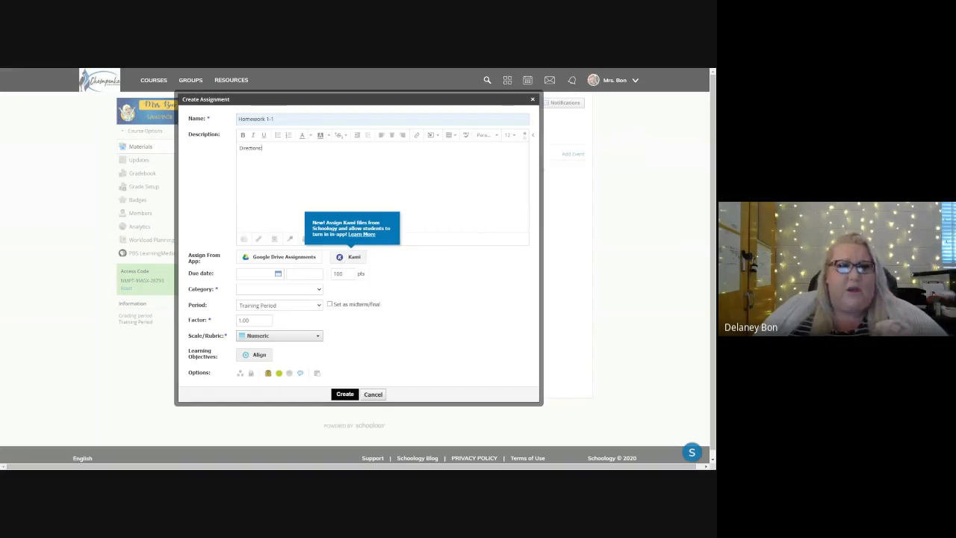
{"action": "left_click", "coordinate": [290, 260]}
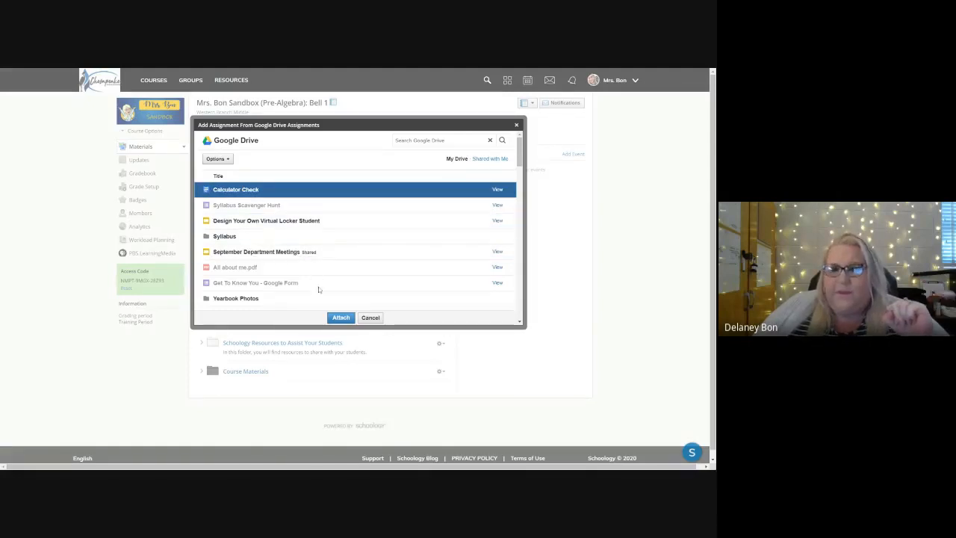
{"action": "left_click", "coordinate": [340, 318]}
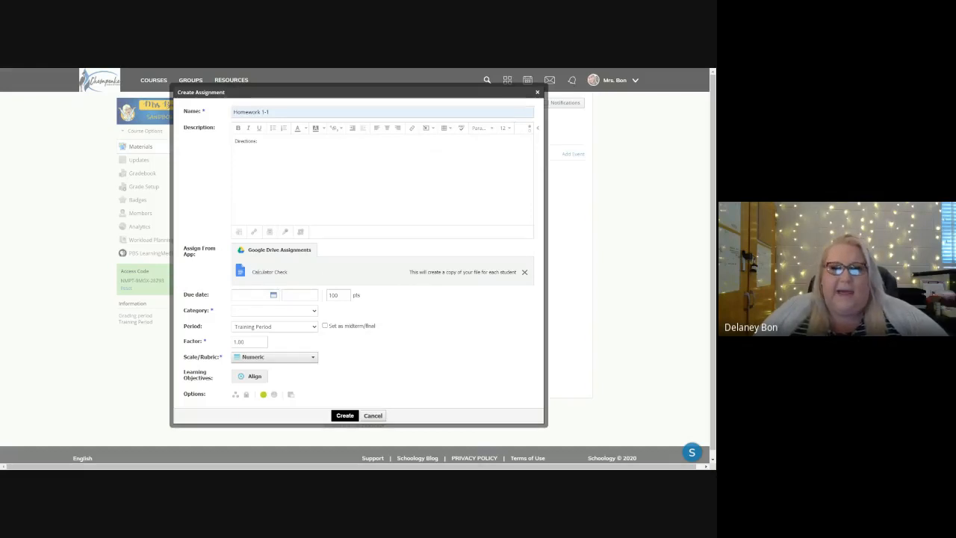
Step: Set the Homework 1-1 due date to 9/11/20 at 11:59PM and its category to (Ungraded)
{"action": "left_click", "coordinate": [258, 297]}
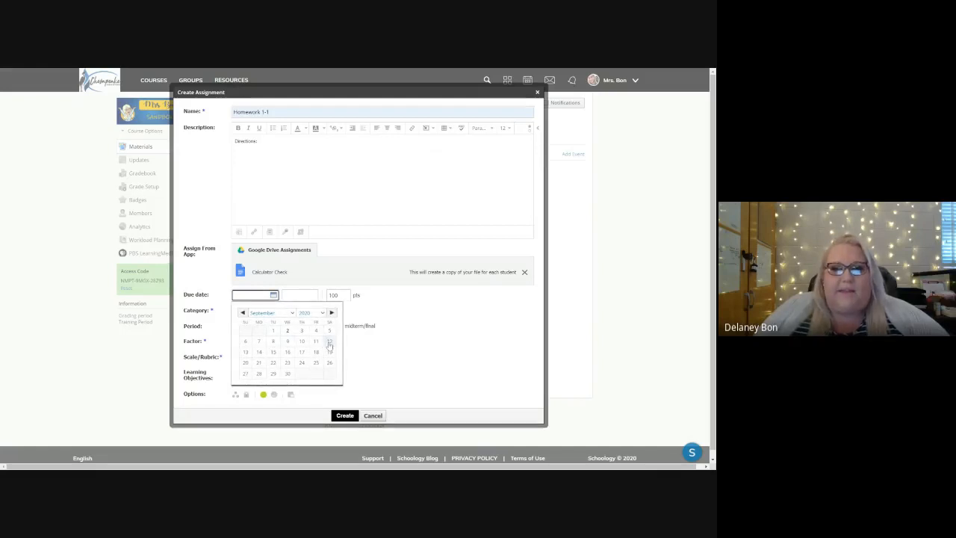
{"action": "left_click", "coordinate": [316, 341]}
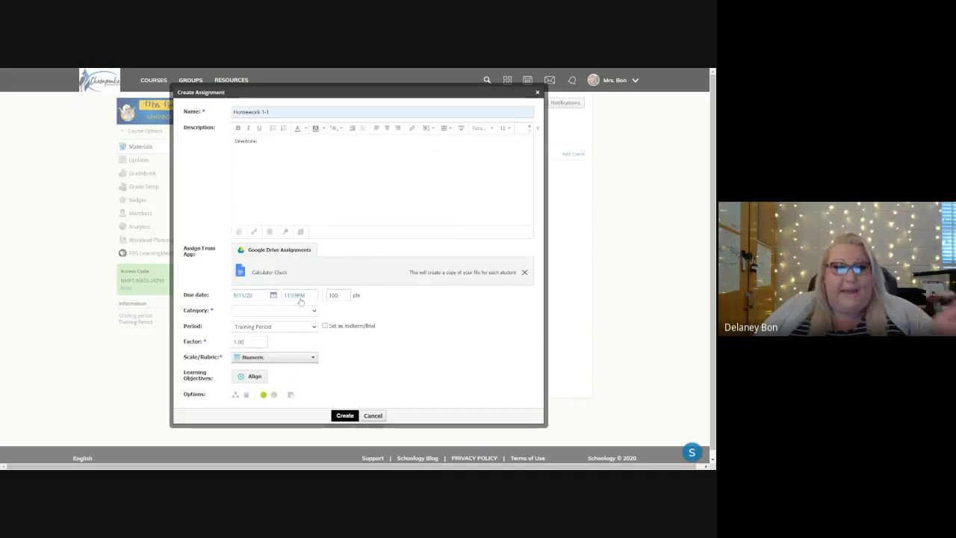
{"action": "left_click", "coordinate": [296, 299]}
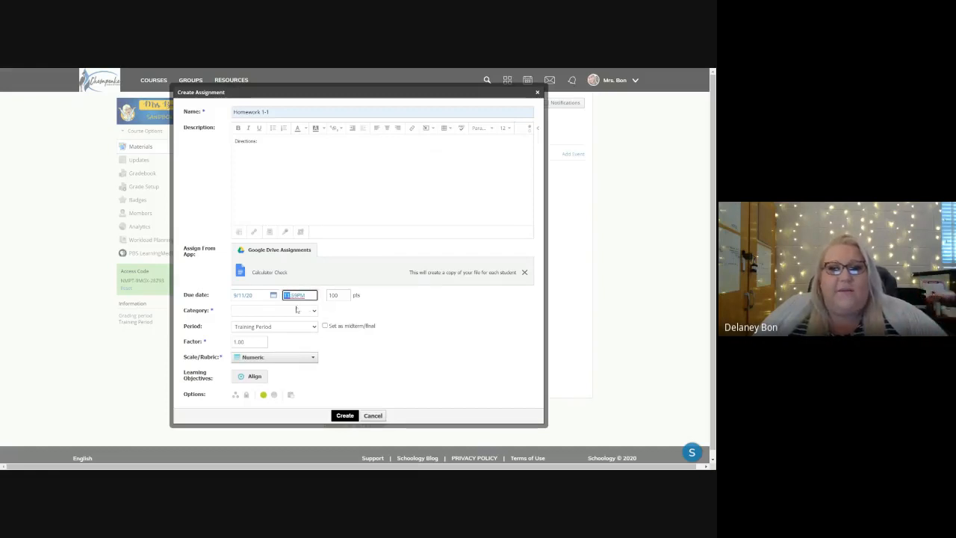
{"action": "left_click", "coordinate": [271, 313]}
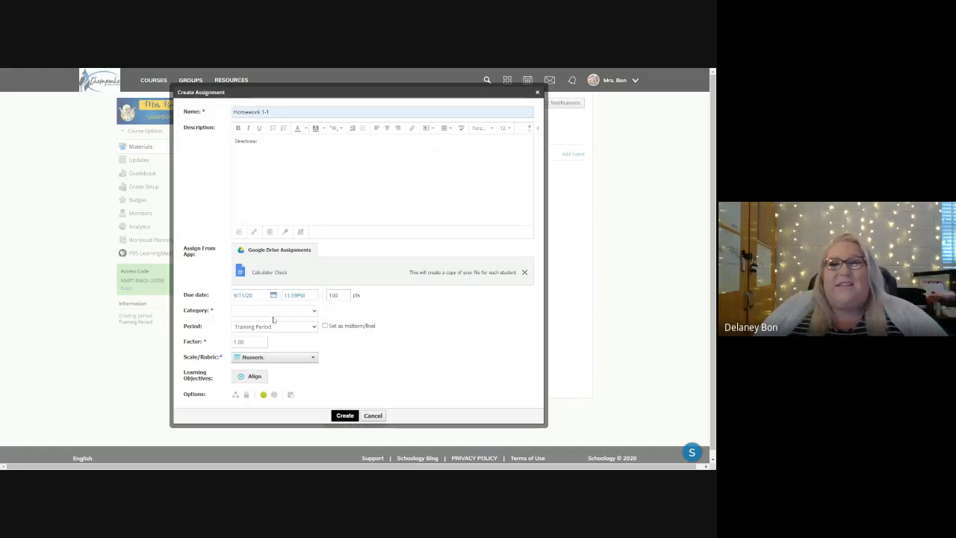
{"action": "left_click", "coordinate": [274, 321]}
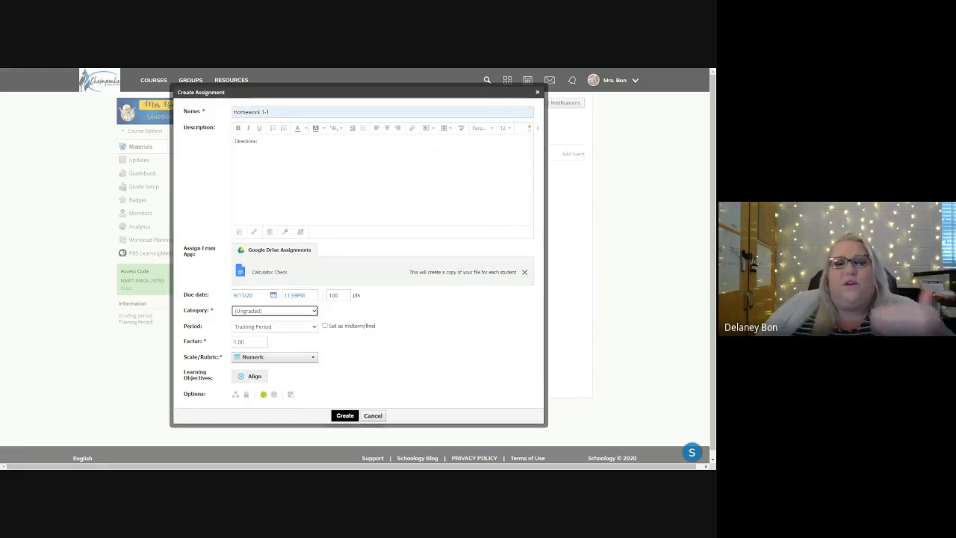
{"action": "mouse_move", "coordinate": [274, 315]}
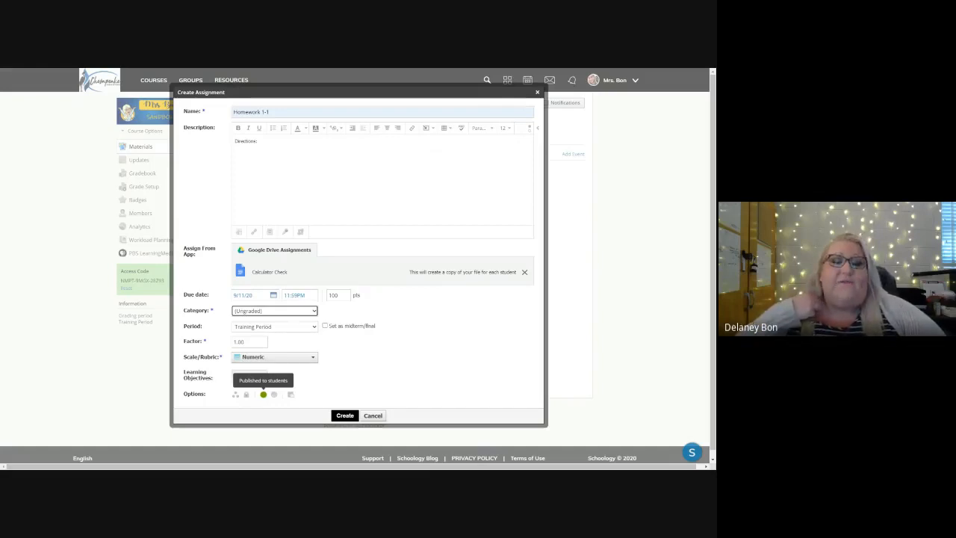
{"action": "left_click", "coordinate": [264, 395]}
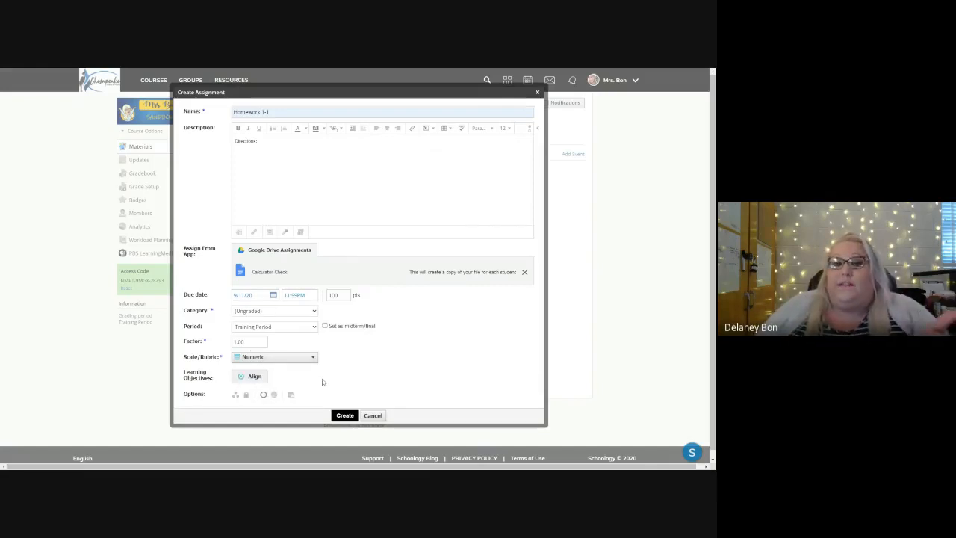
{"action": "left_click", "coordinate": [262, 394]}
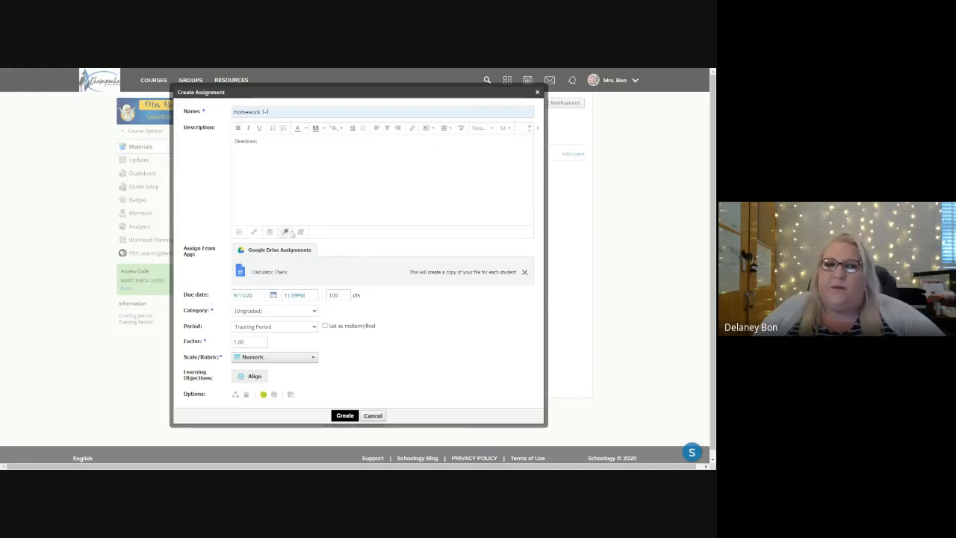
{"action": "left_click", "coordinate": [292, 395]}
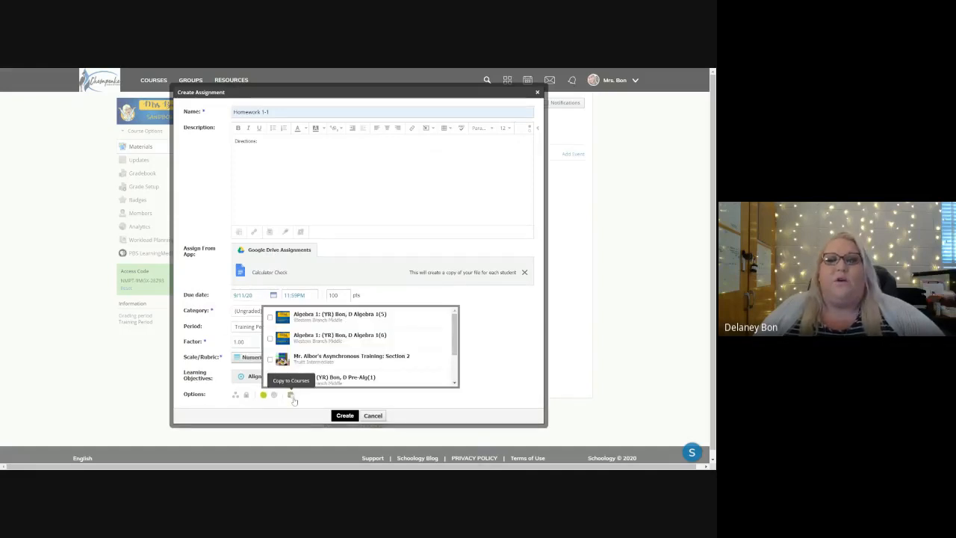
{"action": "left_click", "coordinate": [506, 372]}
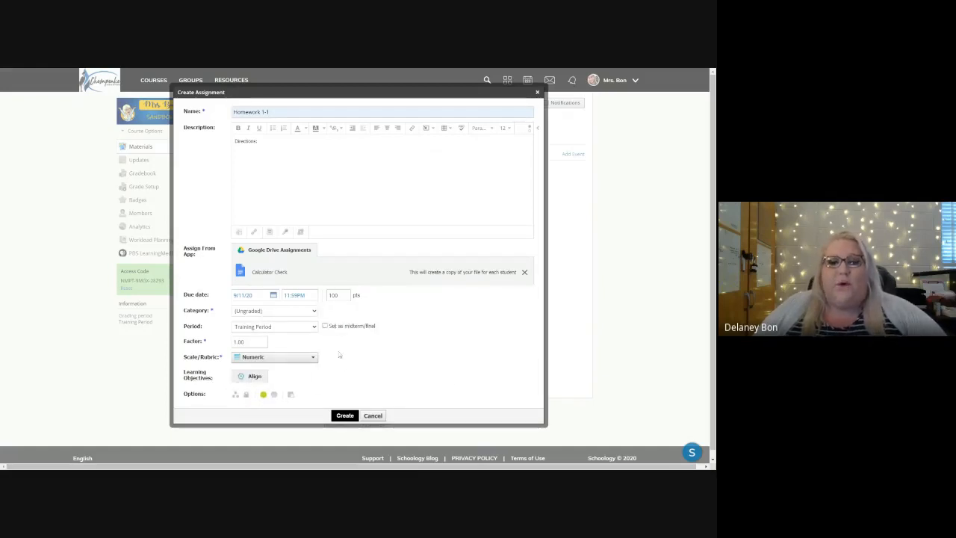
Step: Create the Homework 1-1 assignment, then open it for review and return to the sandbox course materials
{"action": "left_click", "coordinate": [345, 416]}
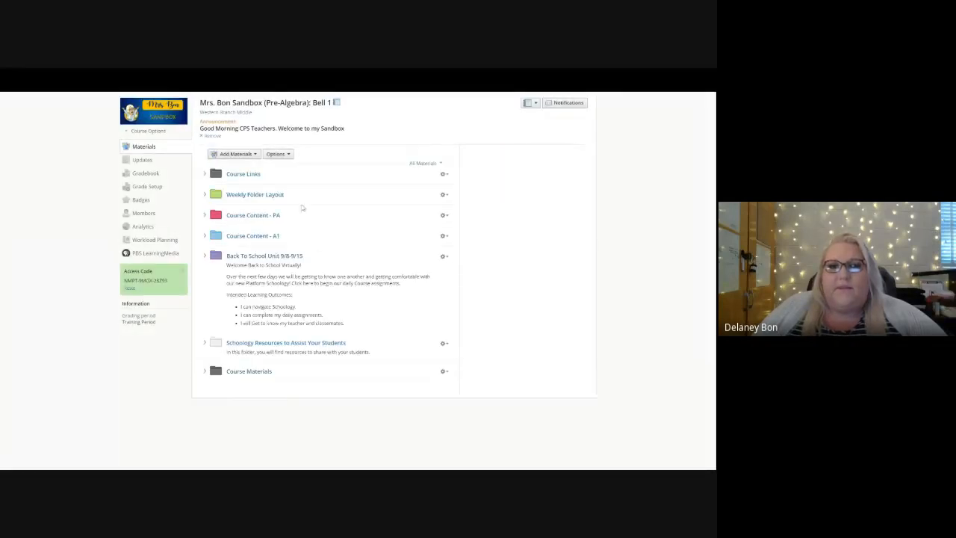
{"action": "left_click", "coordinate": [249, 394]}
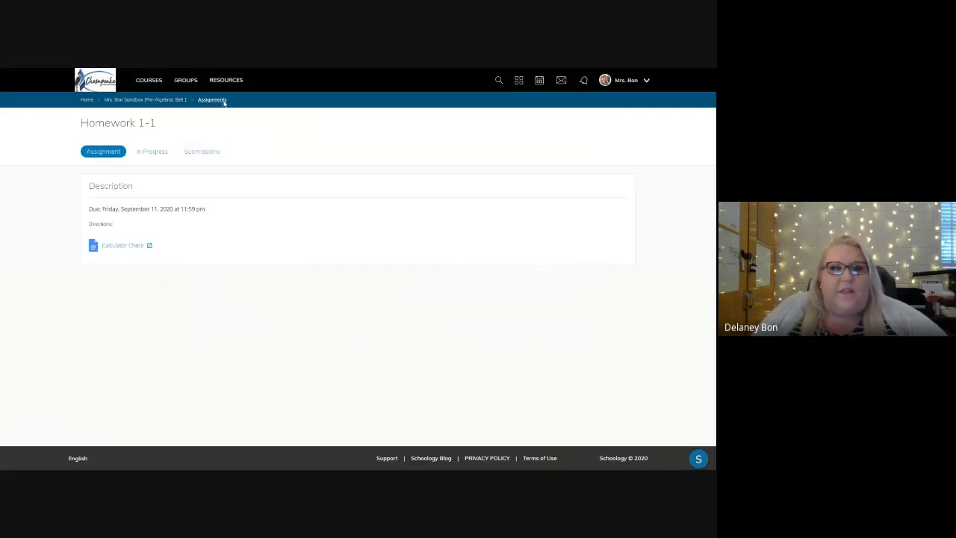
{"action": "left_click", "coordinate": [157, 101]}
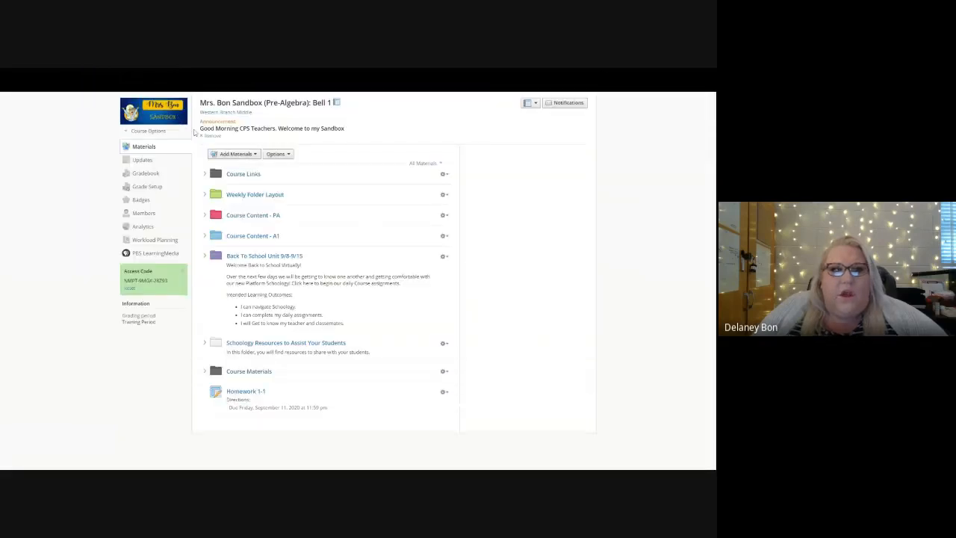
Step: Start another assignment in the sandbox course and attach the recent file All about me.pdf through Kami
{"action": "left_click", "coordinate": [234, 153]}
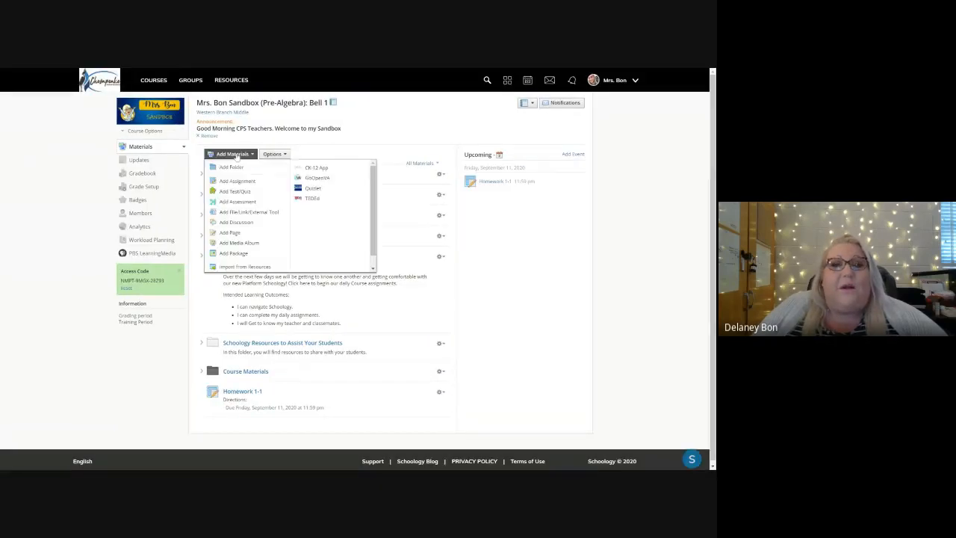
{"action": "left_click", "coordinate": [238, 182]}
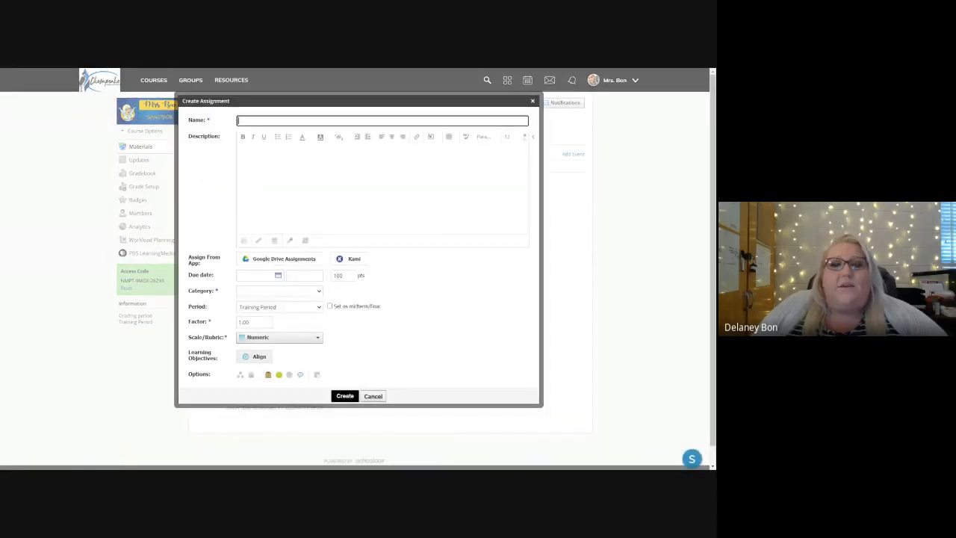
{"action": "left_click", "coordinate": [345, 260]}
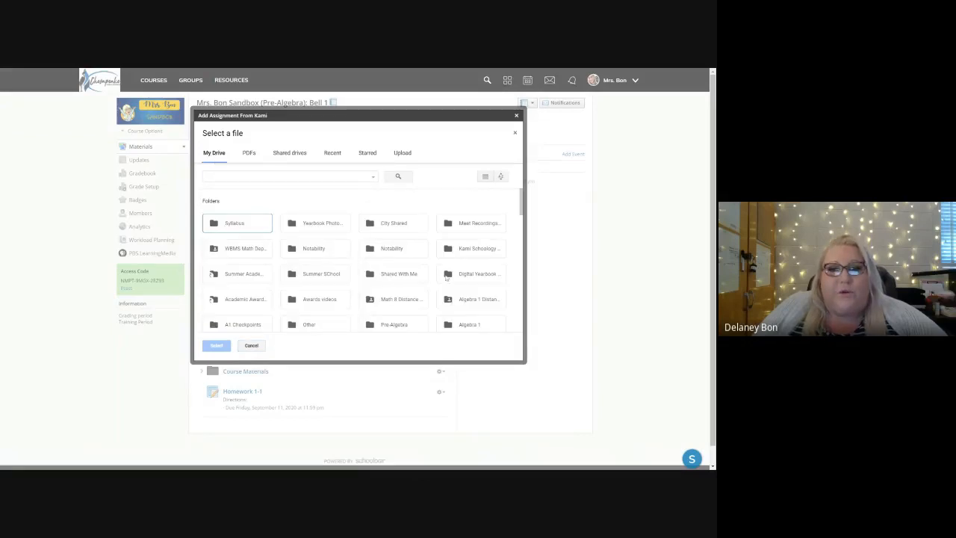
{"action": "left_click", "coordinate": [333, 154]}
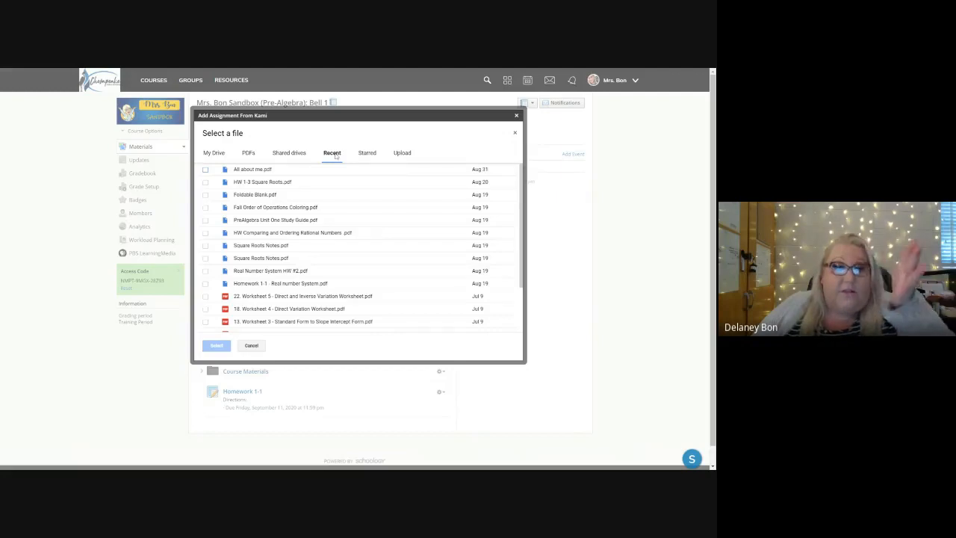
{"action": "left_click", "coordinate": [250, 170]}
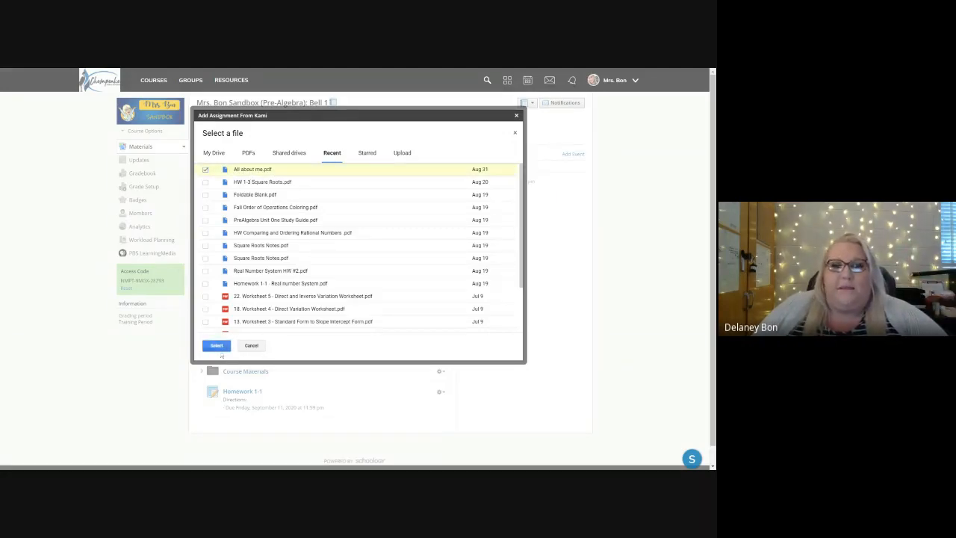
{"action": "left_click", "coordinate": [217, 346]}
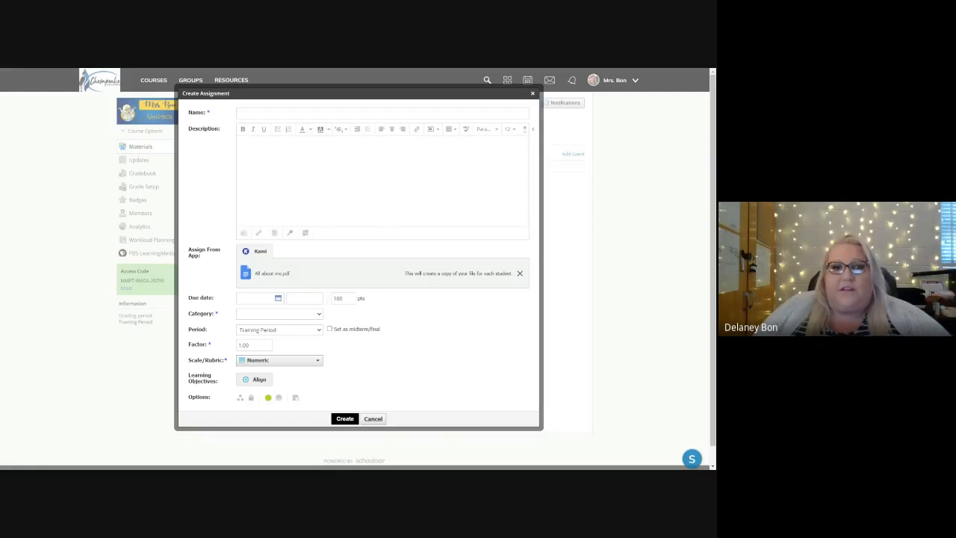
Step: Name the Kami assignment Homework 1-4 and enter "Directions" as its description
{"action": "left_click", "coordinate": [312, 113]}
{"action": "type", "text": "Homework 1-4"}
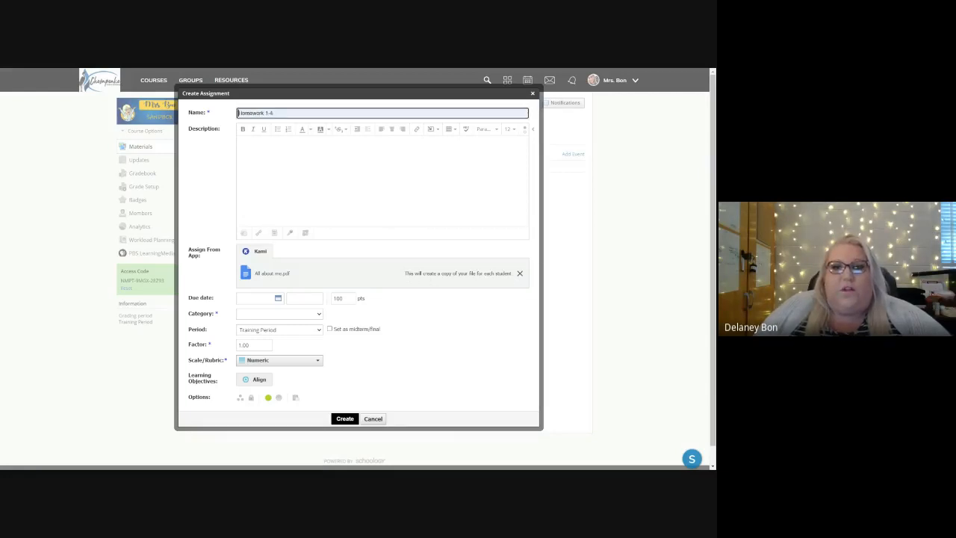
{"action": "left_click", "coordinate": [308, 146]}
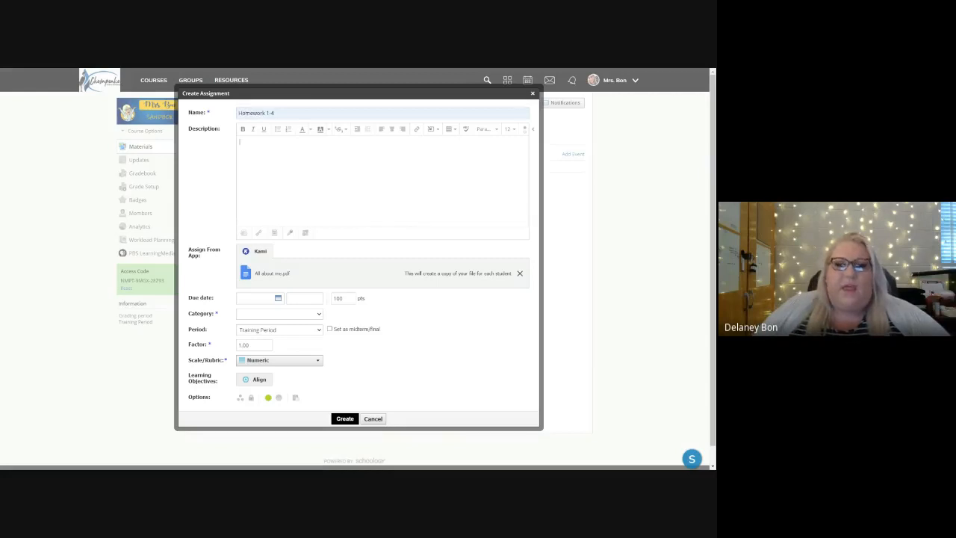
{"action": "type", "text": "Directions"}
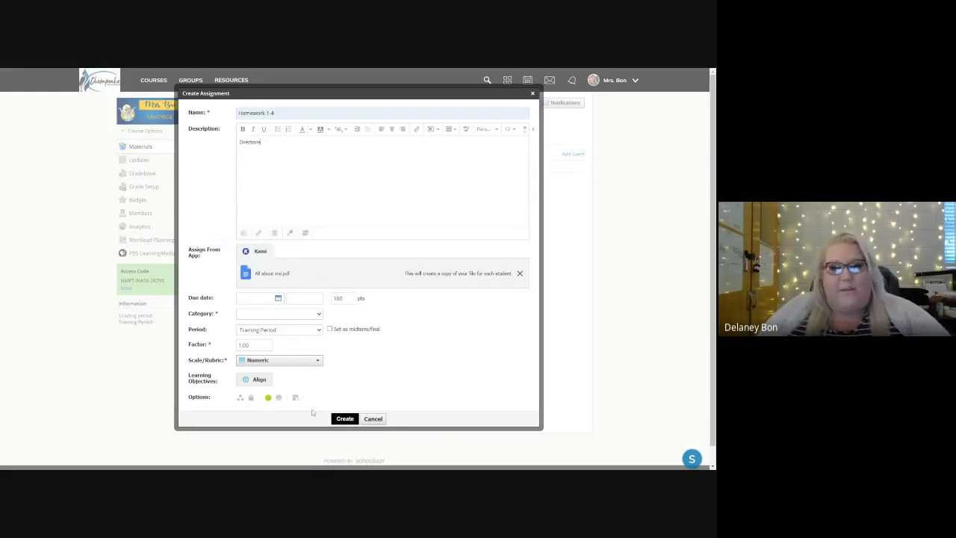
Step: Set the Homework 1-4 category to (Ungraded) and create the assignment
{"action": "left_click", "coordinate": [345, 420]}
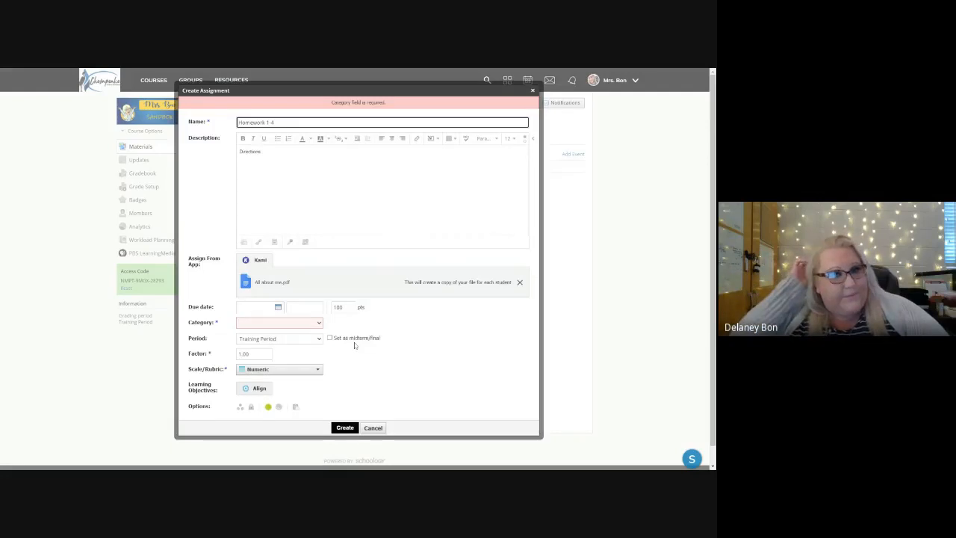
{"action": "left_click", "coordinate": [253, 331]}
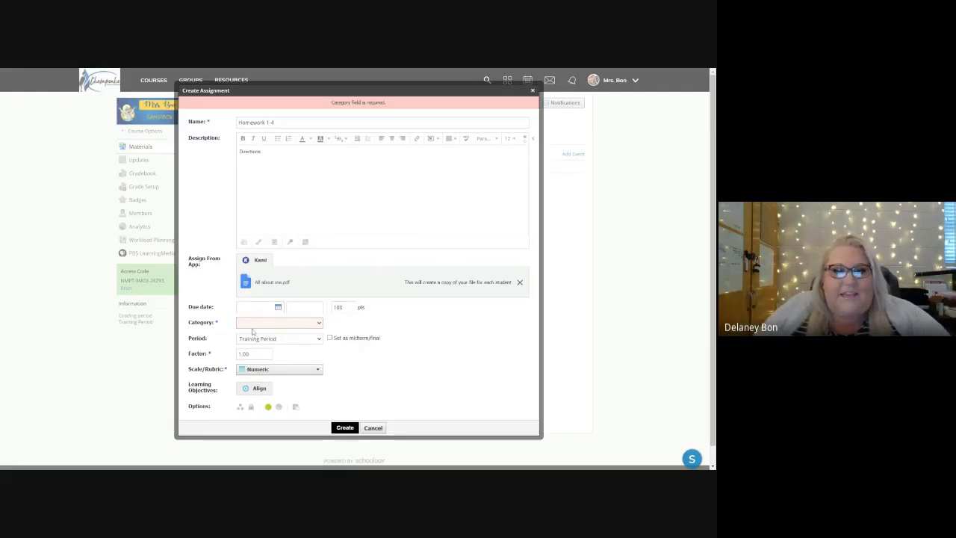
{"action": "left_click", "coordinate": [255, 330]}
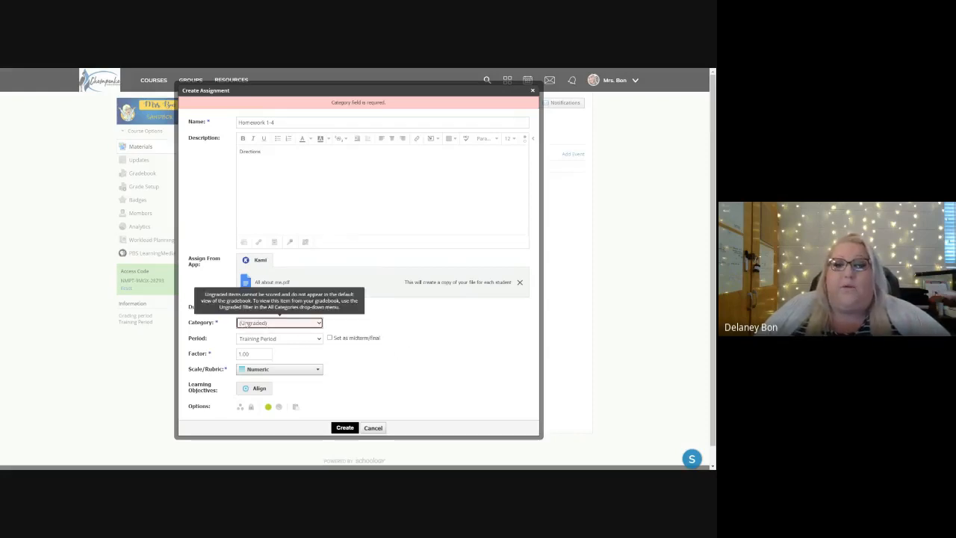
{"action": "left_click", "coordinate": [345, 429]}
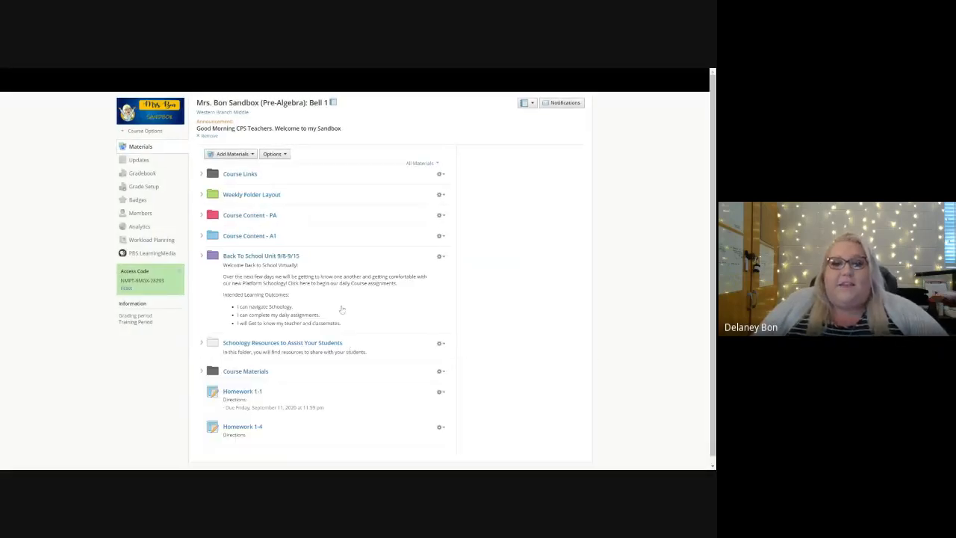
Step: Open the Homework 1-4 worksheet in Kami and add a text box reading "Hello" on the first line of Words to Describe Me
{"action": "left_click", "coordinate": [252, 420]}
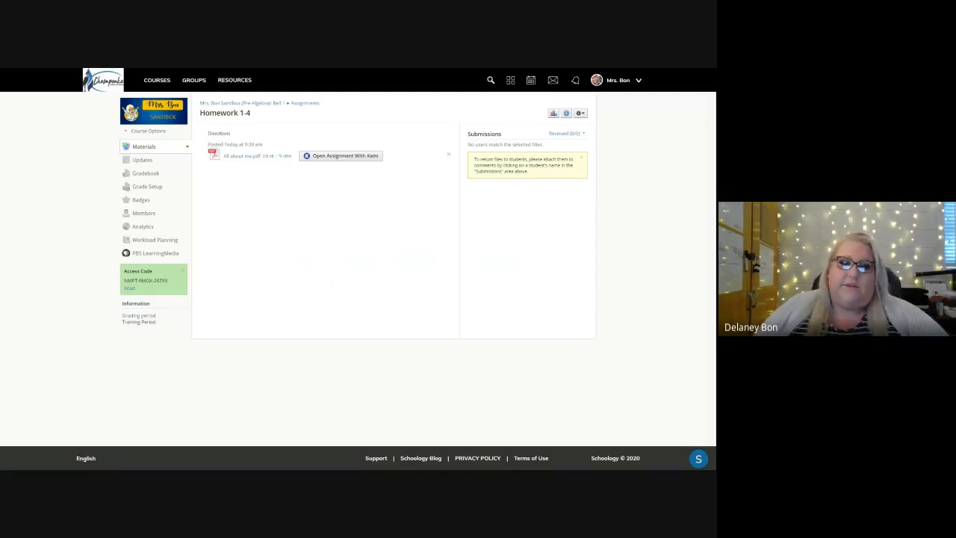
{"action": "left_click", "coordinate": [376, 158]}
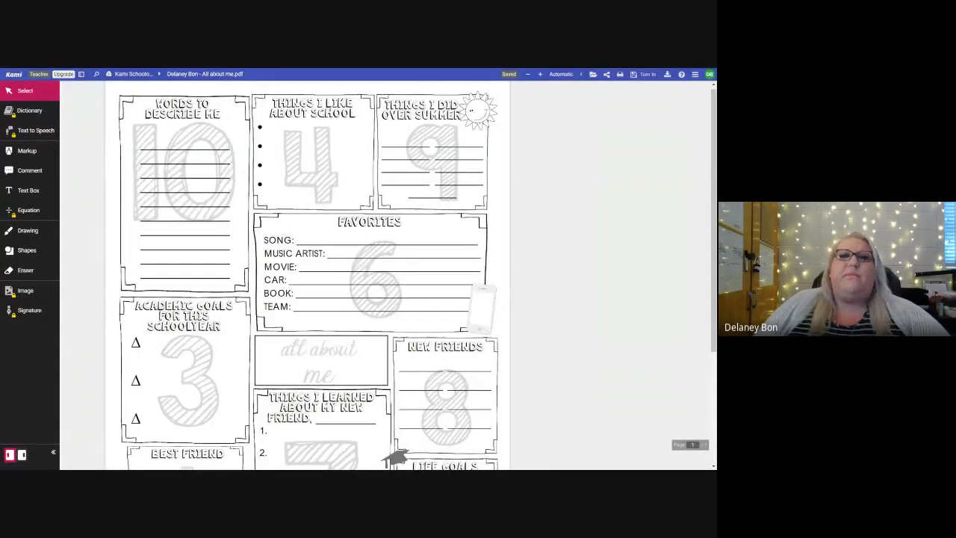
{"action": "left_click", "coordinate": [25, 192]}
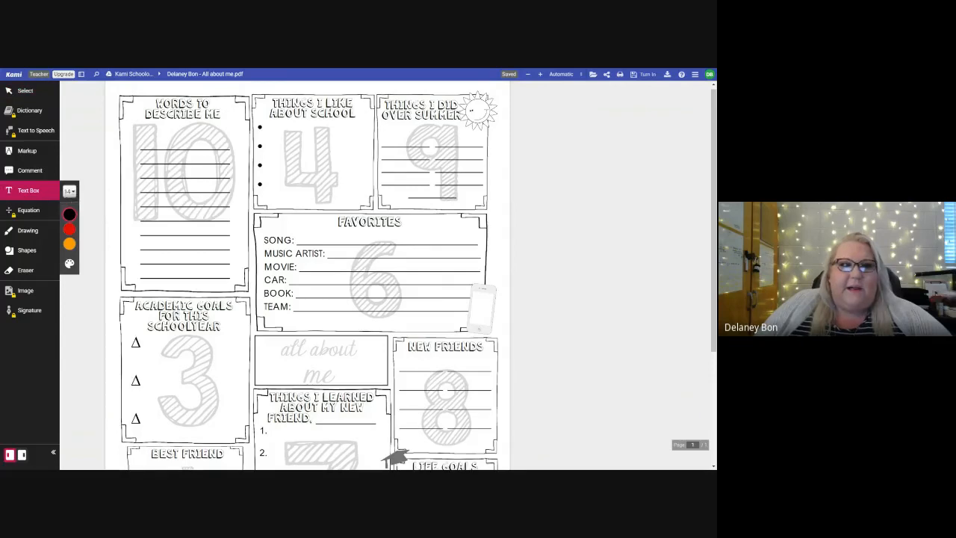
{"action": "left_click", "coordinate": [146, 139]}
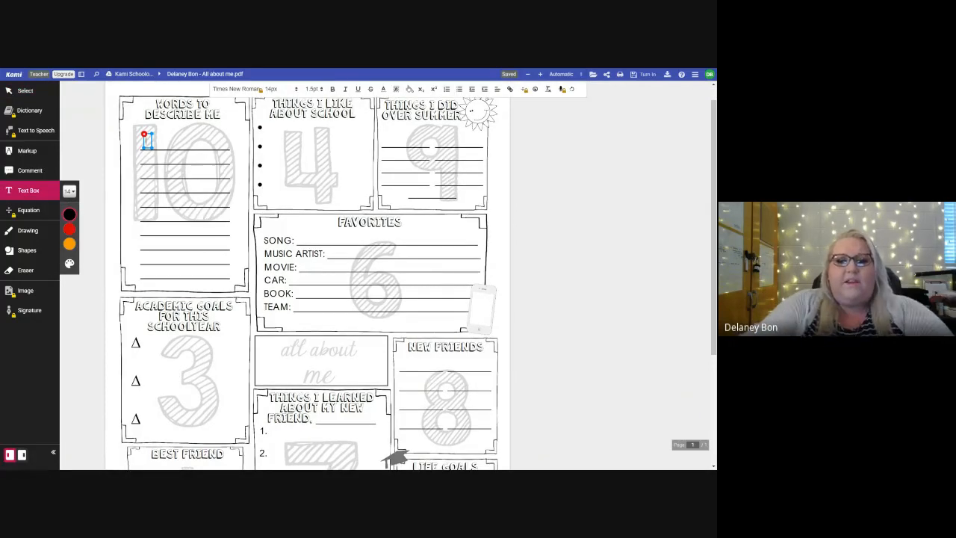
{"action": "type", "text": "Hello"}
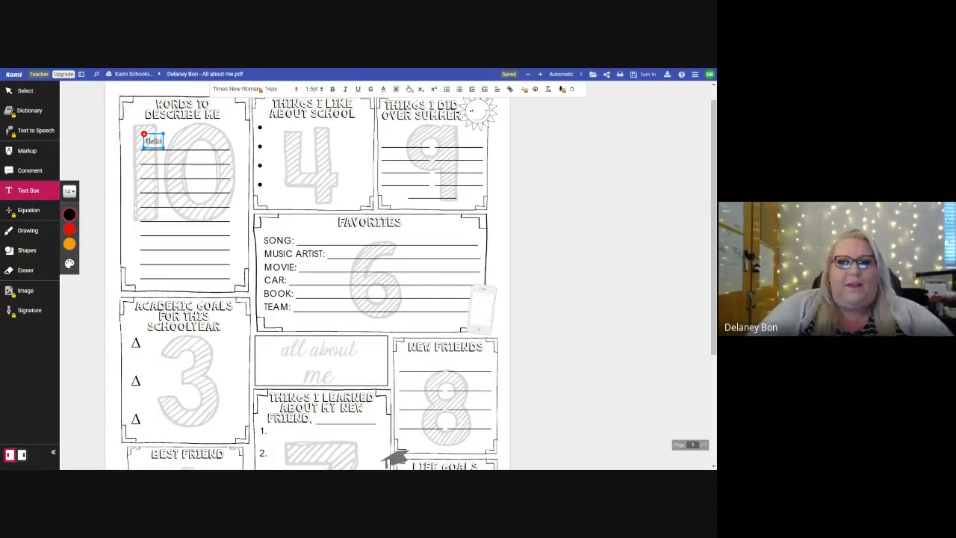
{"action": "key", "text": "Escape"}
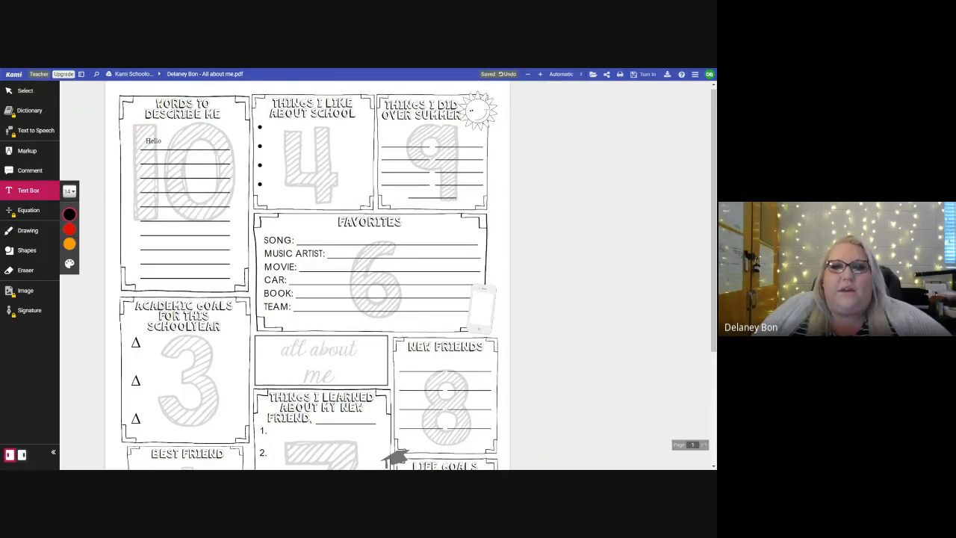
Step: Add a text box reading "I love MATH" under Things I Like About School and align it with the first bullet
{"action": "left_click", "coordinate": [274, 130]}
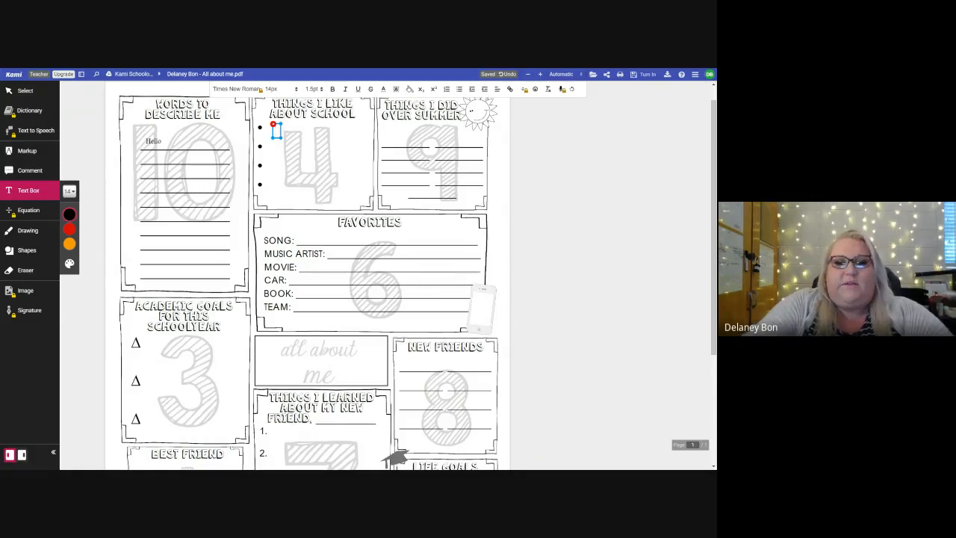
{"action": "type", "text": "I love MATH"}
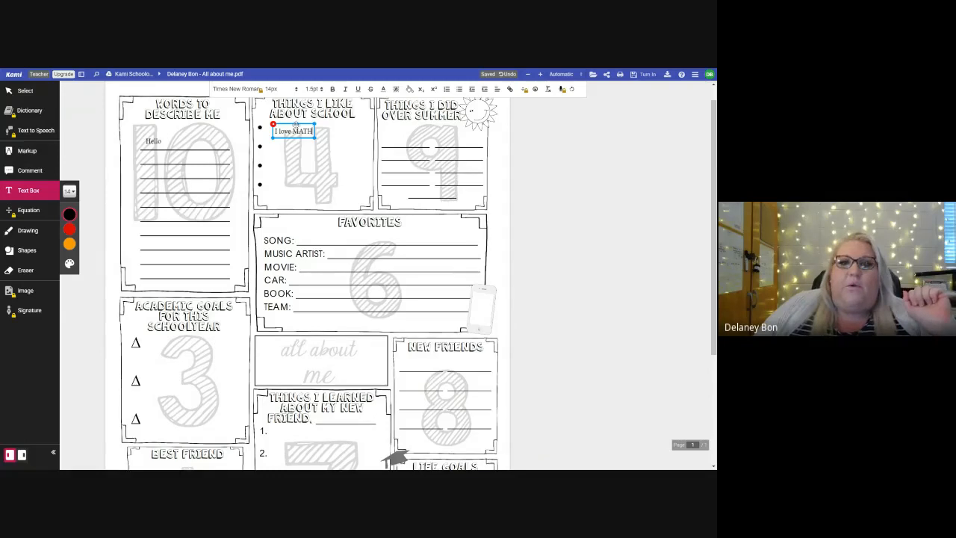
{"action": "left_click_drag", "start_coordinate": [295, 125], "coordinate": [289, 120]}
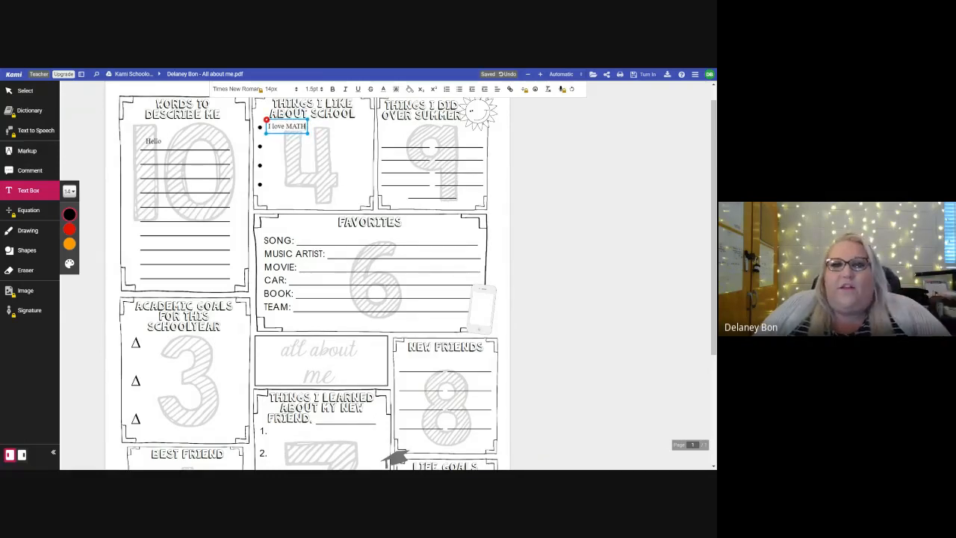
Step: Handwrite the first name in black with the Drawing tool on the second line of Words to Describe Me
{"action": "key", "text": "Escape"}
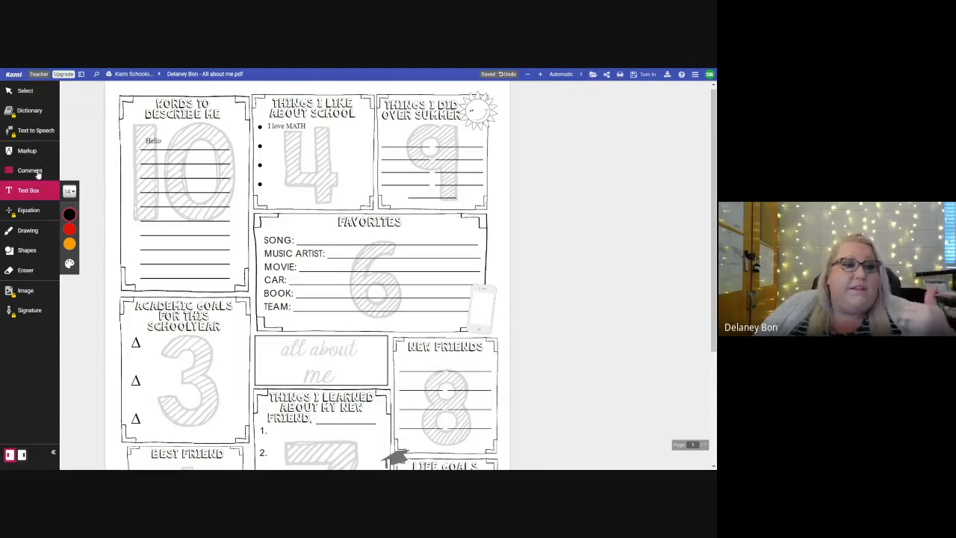
{"action": "left_click", "coordinate": [30, 231]}
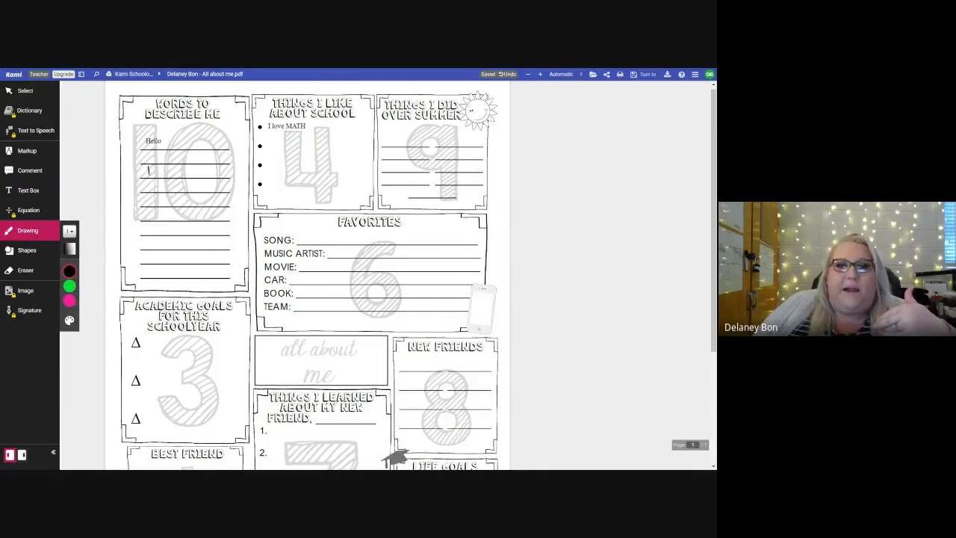
{"action": "mouse_move", "coordinate": [154, 166]}
{"action": "left_mouse_down"}
{"action": "mouse_move", "coordinate": [152, 176]}
{"action": "mouse_move", "coordinate": [199, 167]}
{"action": "mouse_move", "coordinate": [206, 176]}
{"action": "mouse_move", "coordinate": [214, 167]}
{"action": "mouse_move", "coordinate": [211, 184]}
{"action": "left_mouse_up"}
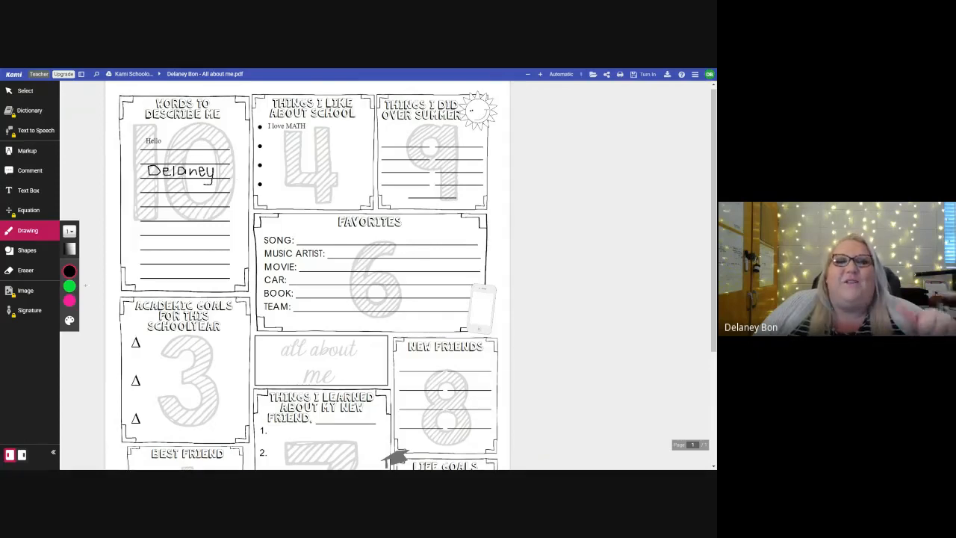
{"action": "mouse_move", "coordinate": [69, 316]}
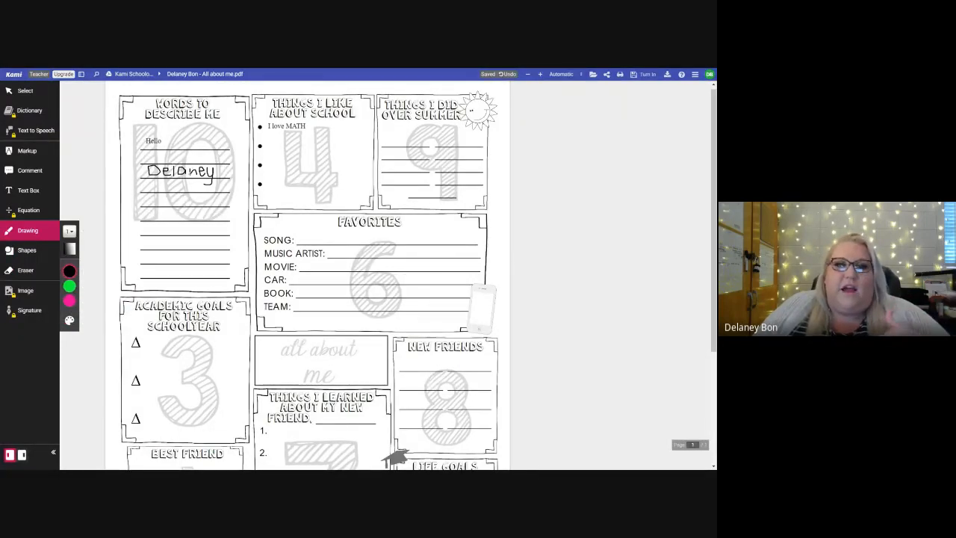
Step: Erase the last letter of the handwritten name under Words to Describe Me and redraw it freehand in black
{"action": "left_click", "coordinate": [34, 191]}
{"action": "left_click", "coordinate": [309, 236]}
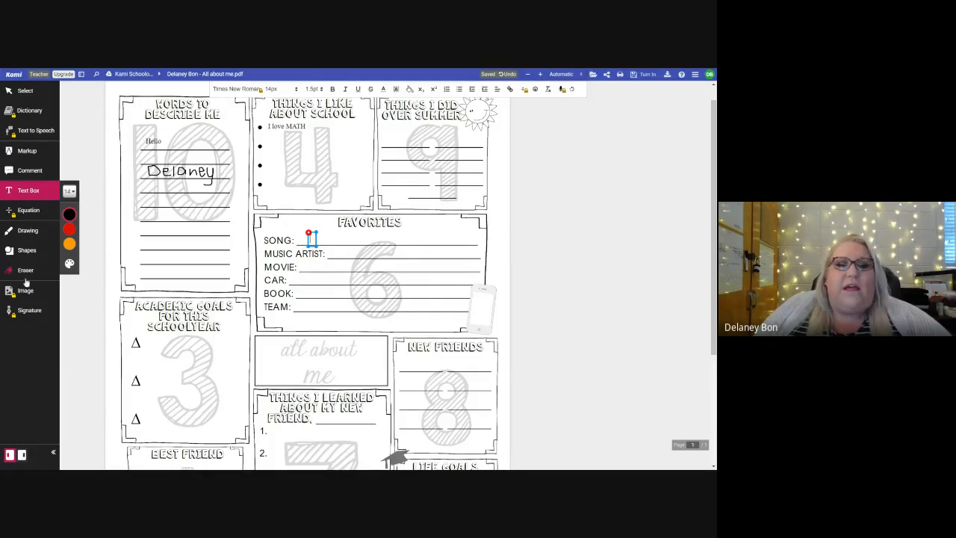
{"action": "left_click", "coordinate": [25, 271]}
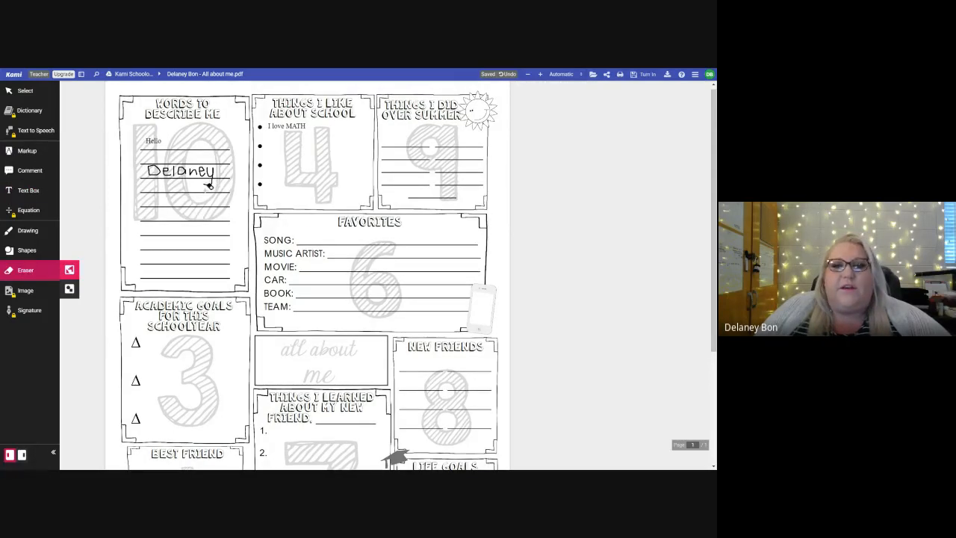
{"action": "left_click_drag", "start_coordinate": [216, 181], "coordinate": [209, 178]}
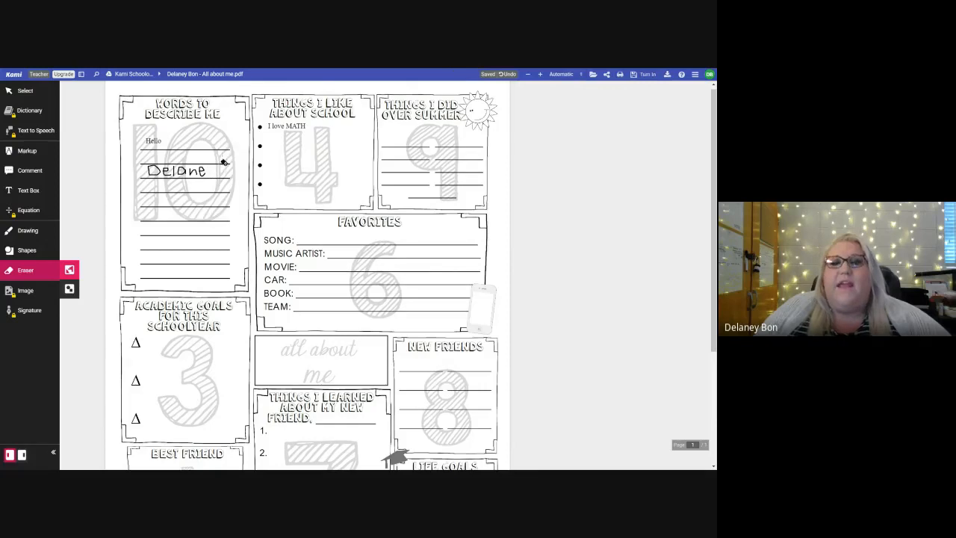
{"action": "left_click", "coordinate": [31, 231]}
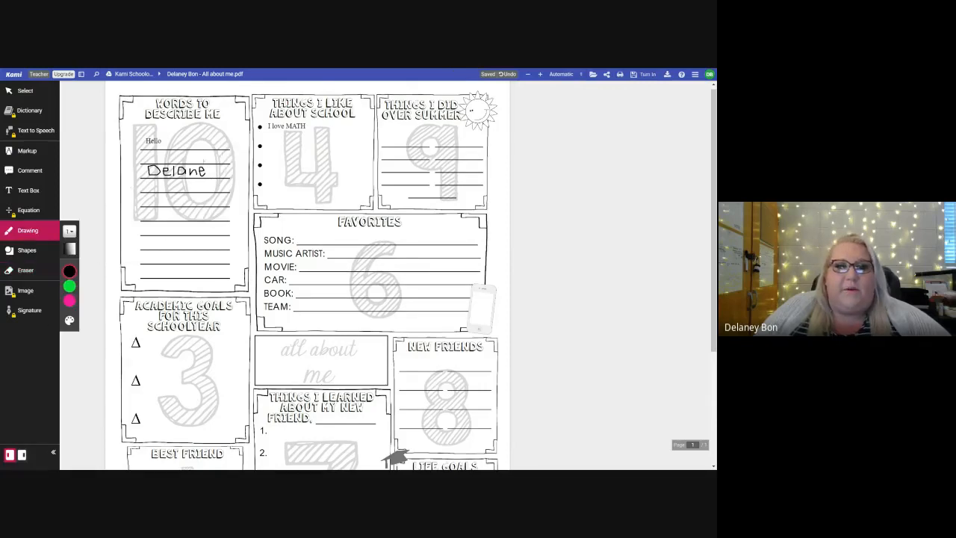
{"action": "mouse_move", "coordinate": [208, 168]}
{"action": "left_mouse_down"}
{"action": "mouse_move", "coordinate": [213, 178]}
{"action": "mouse_move", "coordinate": [219, 167]}
{"action": "mouse_move", "coordinate": [203, 187]}
{"action": "left_mouse_up"}
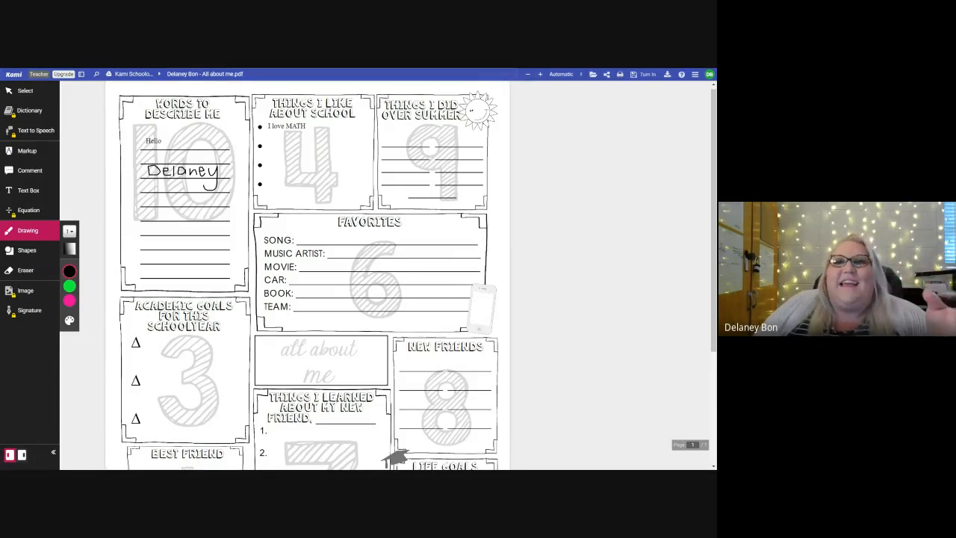
Step: Draw a freehand U on the first line of Things I Did Over Summer and turn in the Homework 1-4 worksheet
{"action": "mouse_move", "coordinate": [411, 135]}
{"action": "left_mouse_down"}
{"action": "mouse_move", "coordinate": [420, 153]}
{"action": "mouse_move", "coordinate": [430, 139]}
{"action": "left_mouse_up"}
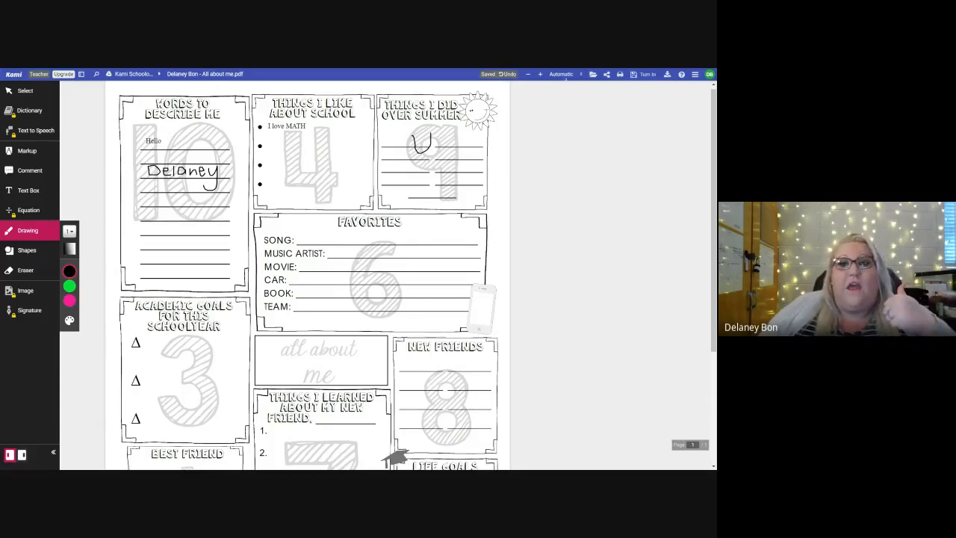
{"action": "left_click", "coordinate": [648, 74]}
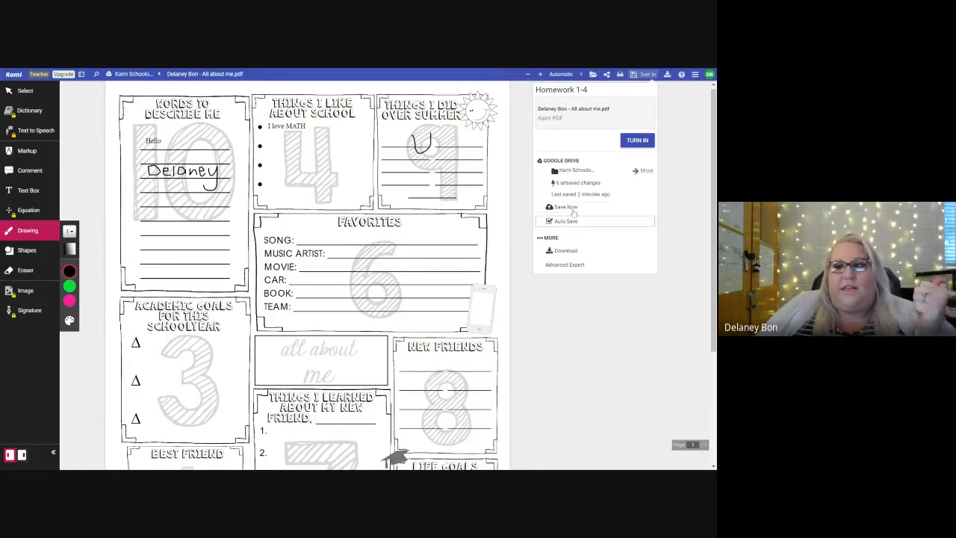
{"action": "left_click", "coordinate": [635, 142]}
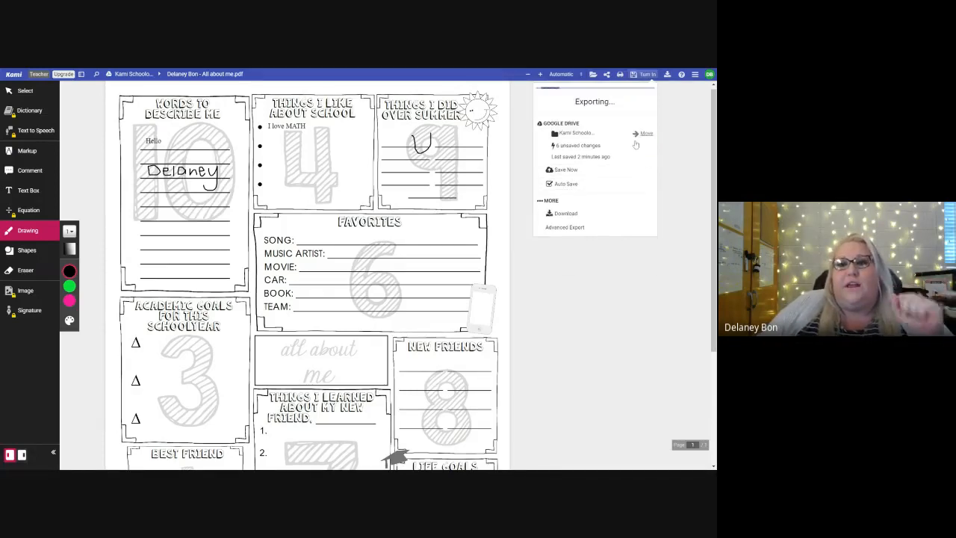